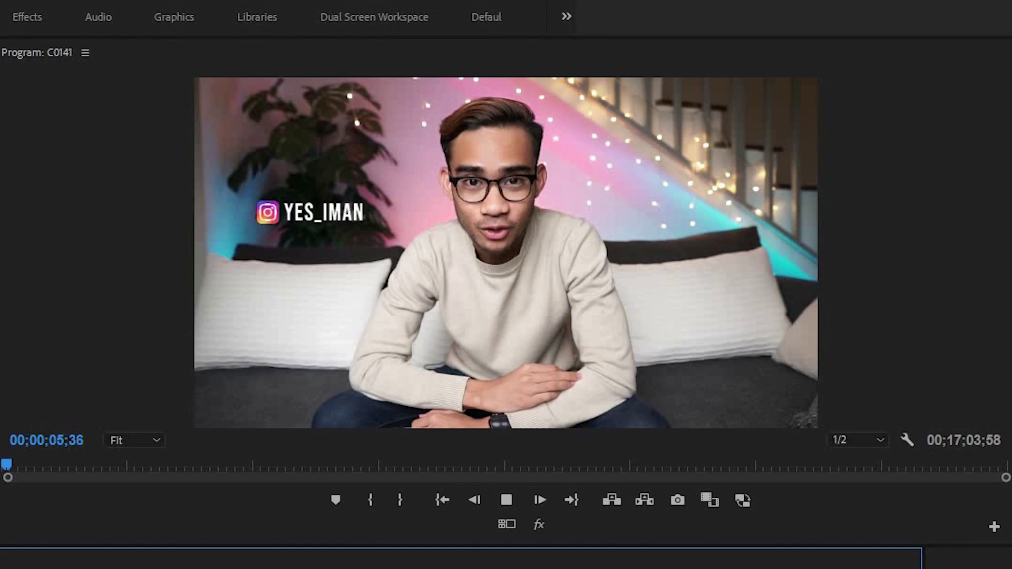
# Stop playback and import the Instagram logo PNG into the Project panel
pyautogui.press('space')
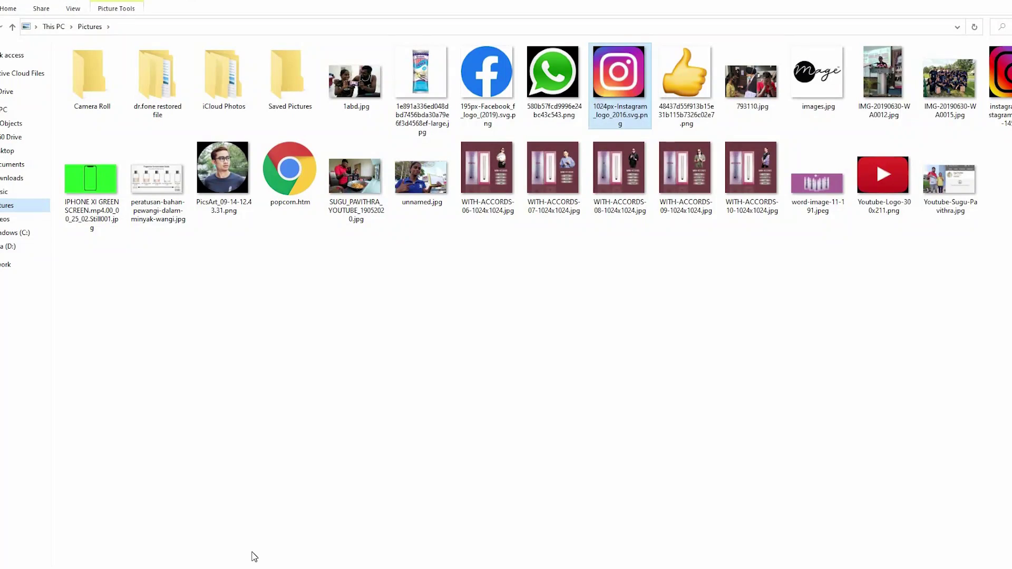
pyautogui.moveTo(618, 73); pyautogui.dragTo(195, 506)
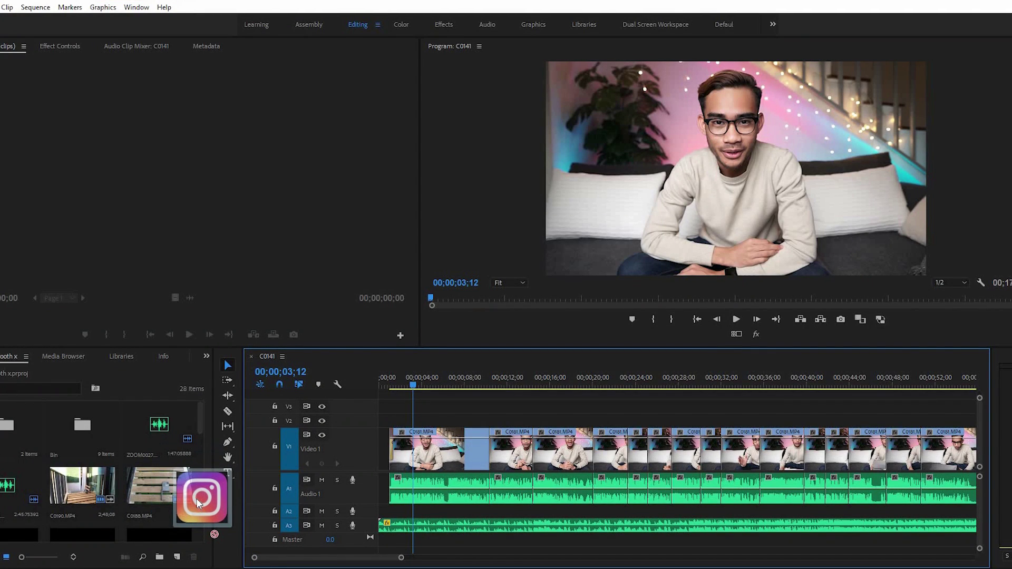
pyautogui.moveTo(195, 506); pyautogui.dragTo(197, 487)
# Place the Instagram logo on track V2 starting near 00;00;04;05 and preview it
pyautogui.moveTo(356, 410); pyautogui.dragTo(424, 422)
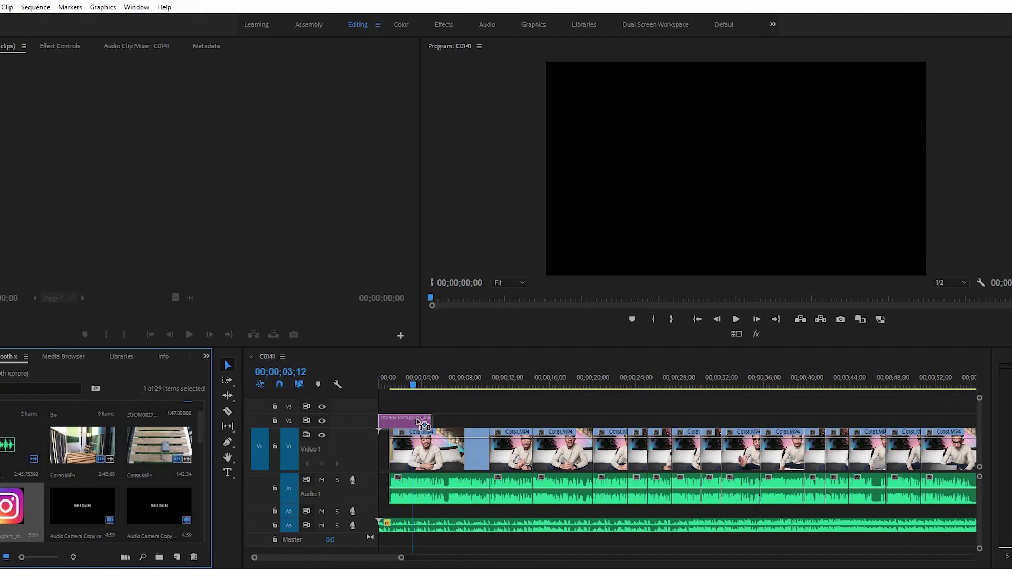
pyautogui.moveTo(424, 422); pyautogui.dragTo(447, 422)
pyautogui.click(409, 385)
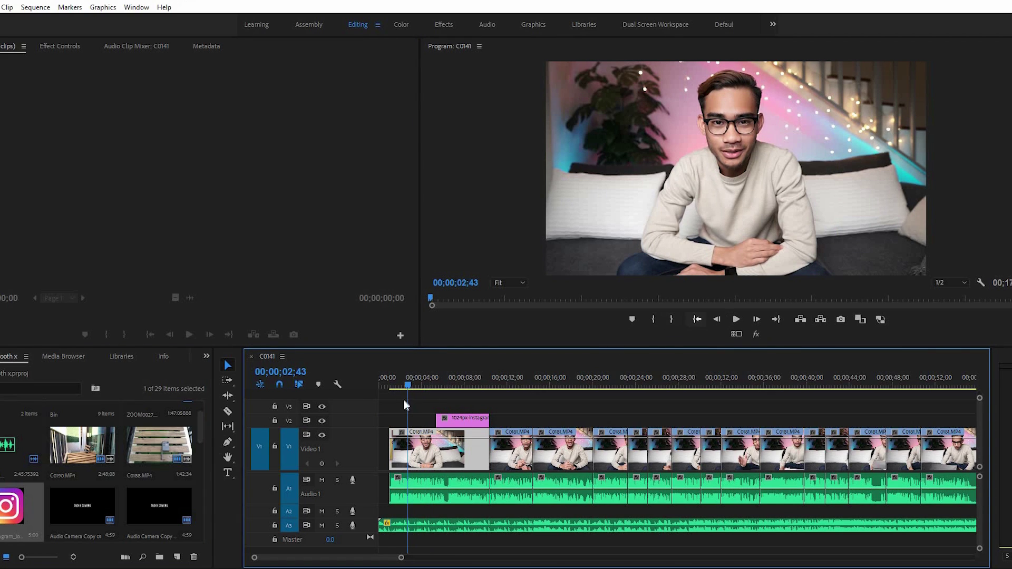
pyautogui.click(736, 319)
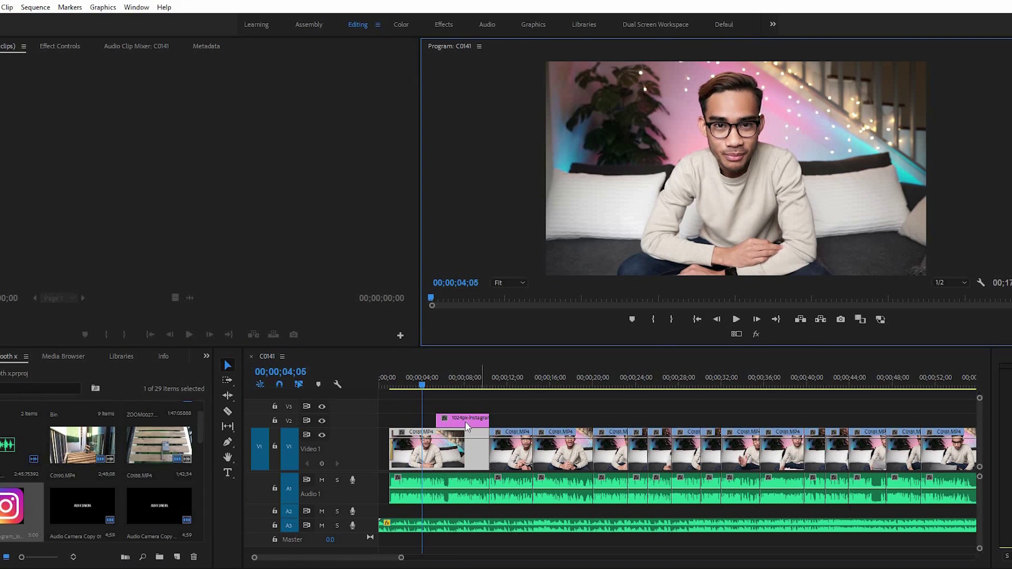
pyautogui.moveTo(464, 421); pyautogui.dragTo(452, 422)
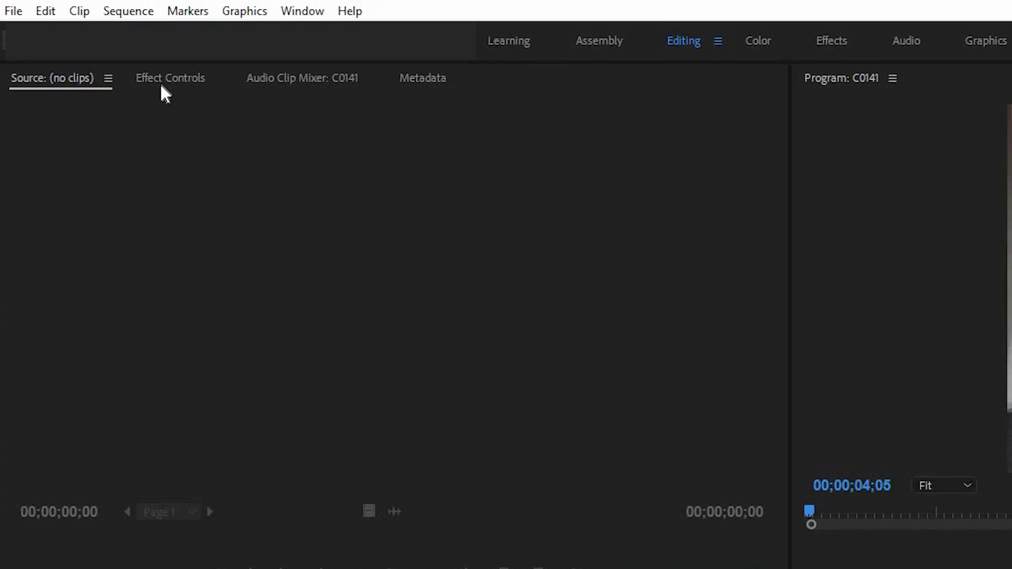
pyautogui.click(167, 79)
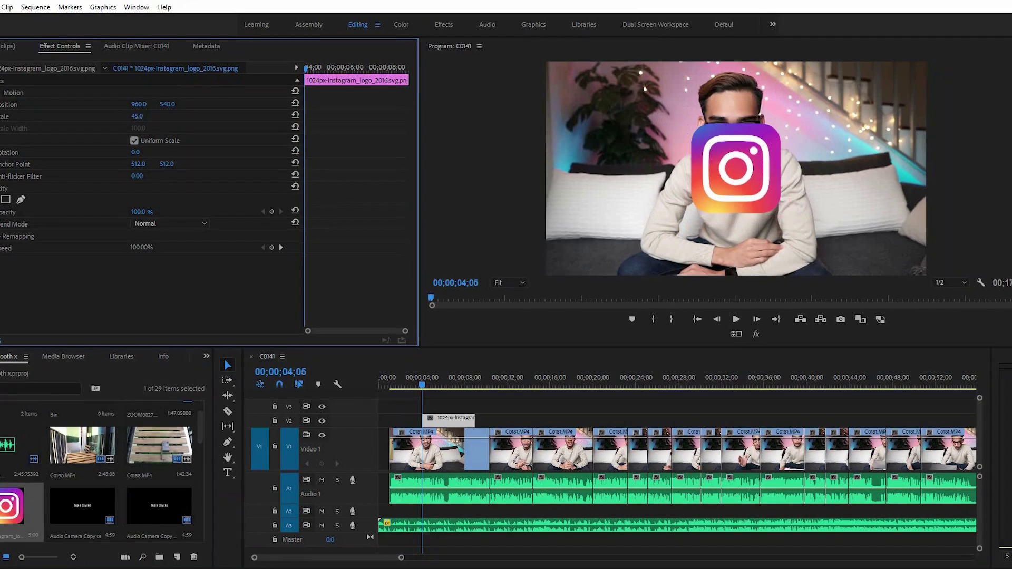
# Scale the logo to 7 and drag it to the upper left, at 270.2, 367.7
pyautogui.moveTo(311, 199); pyautogui.dragTo(323, 195)
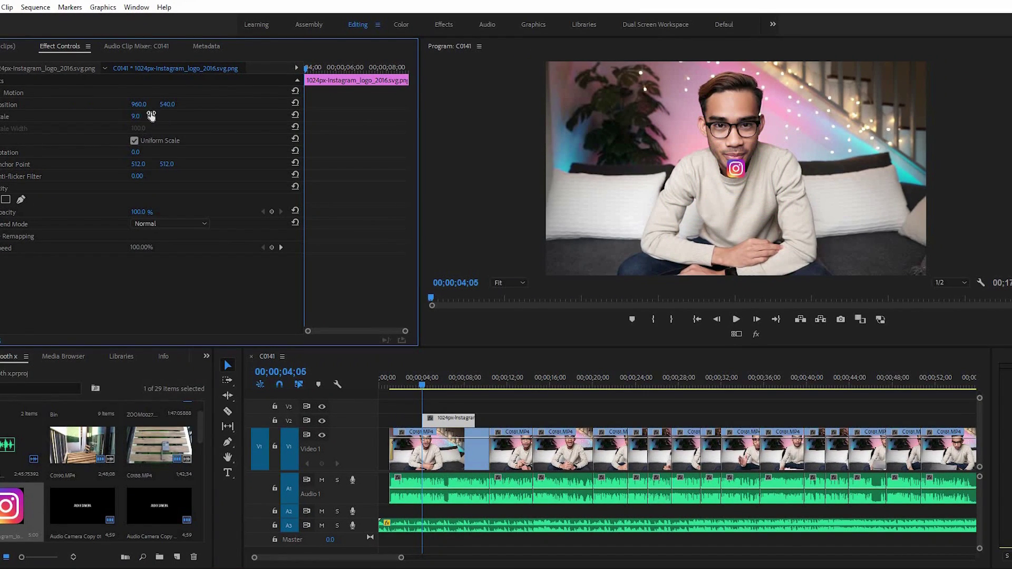
pyautogui.moveTo(147, 114); pyautogui.dragTo(147, 117)
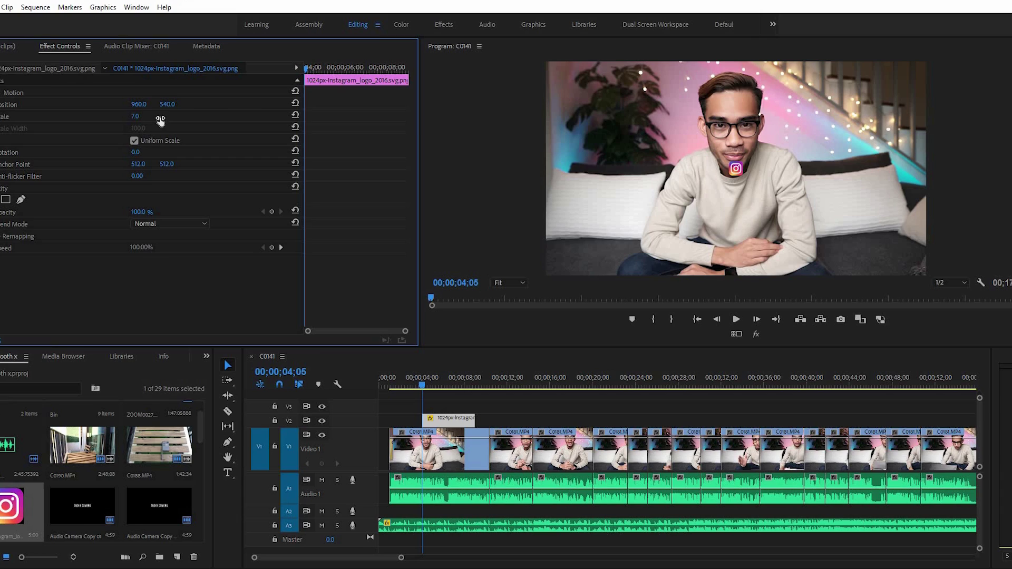
pyautogui.click(13, 94)
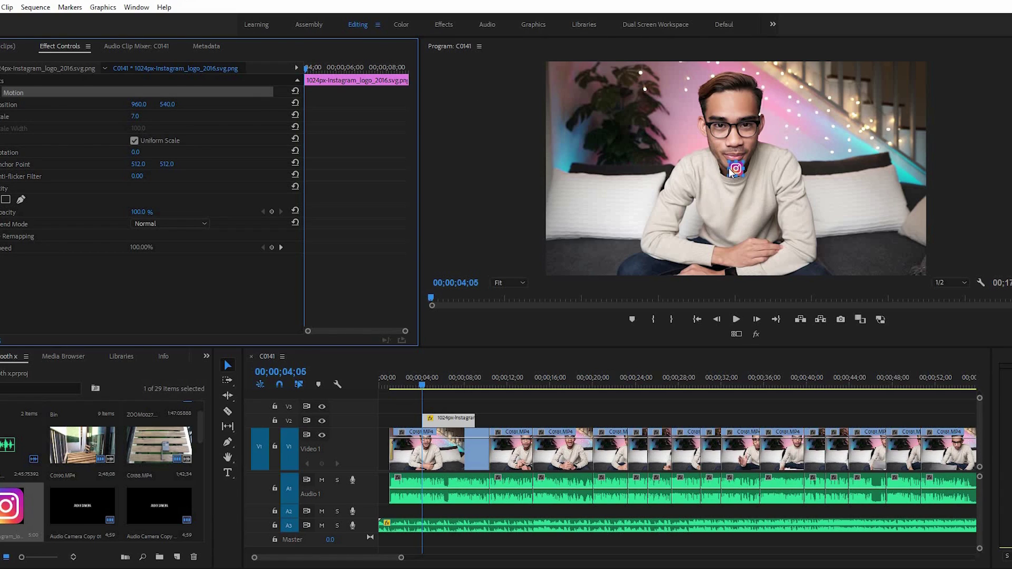
pyautogui.moveTo(736, 169)
pyautogui.mouseDown()
pyautogui.moveTo(584, 122)
pyautogui.moveTo(588, 145)
pyautogui.moveTo(596, 134)
pyautogui.mouseUp()
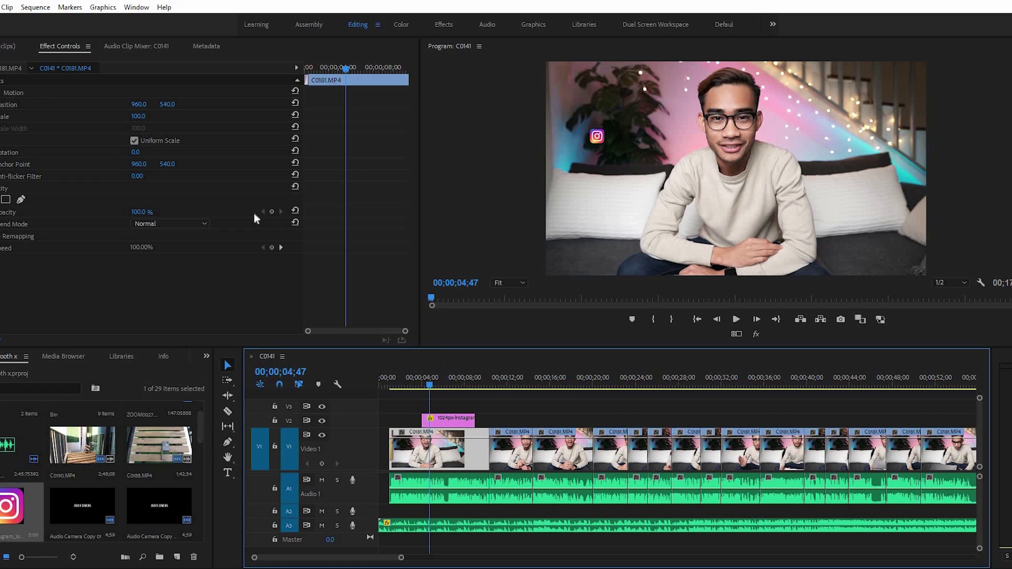
# Add a yes_iman text layer in the frame just right of the logo
pyautogui.click(227, 474)
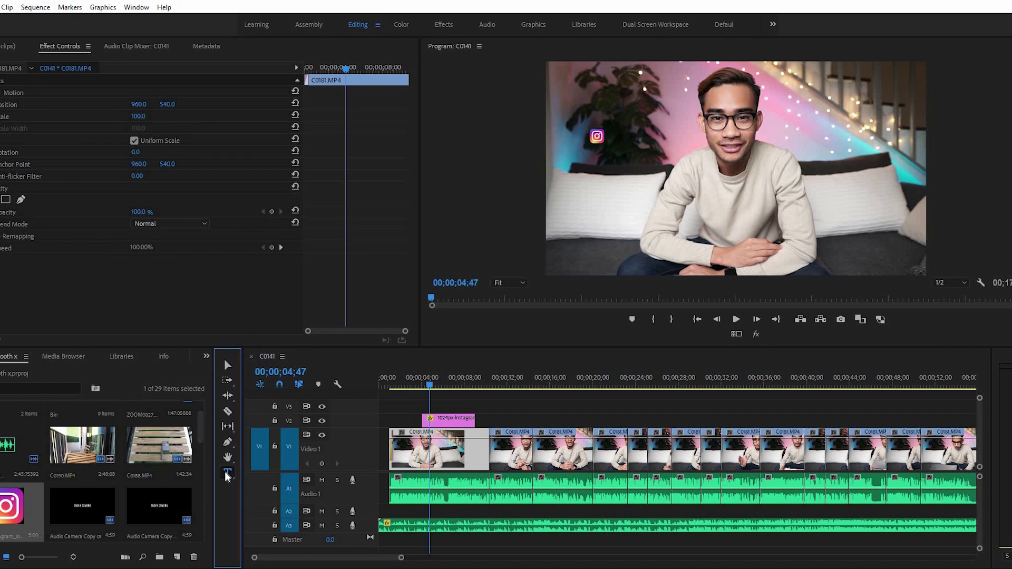
pyautogui.click(632, 141)
pyautogui.write('yes_i')
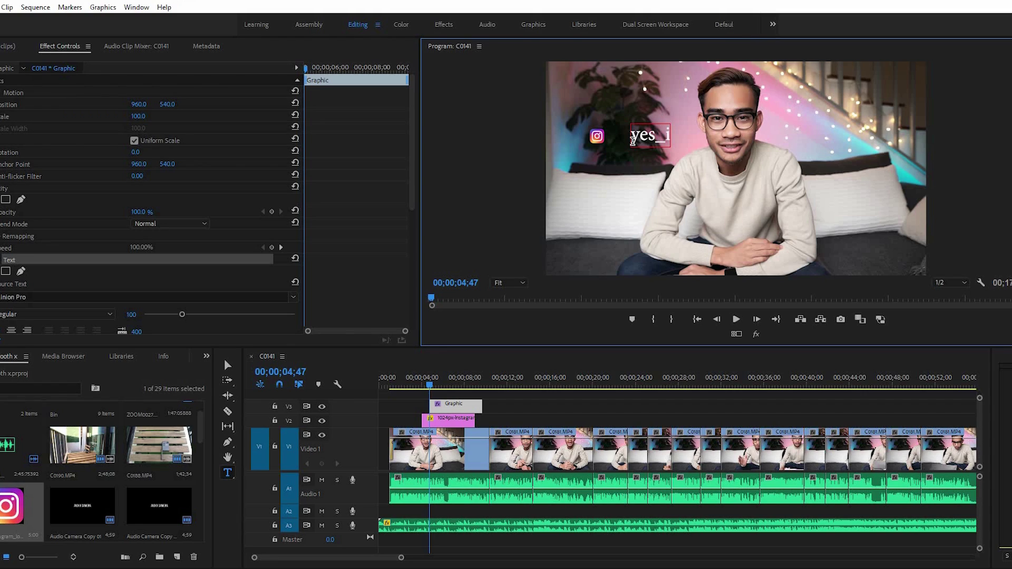
pyautogui.write('man')
pyautogui.press('Escape')
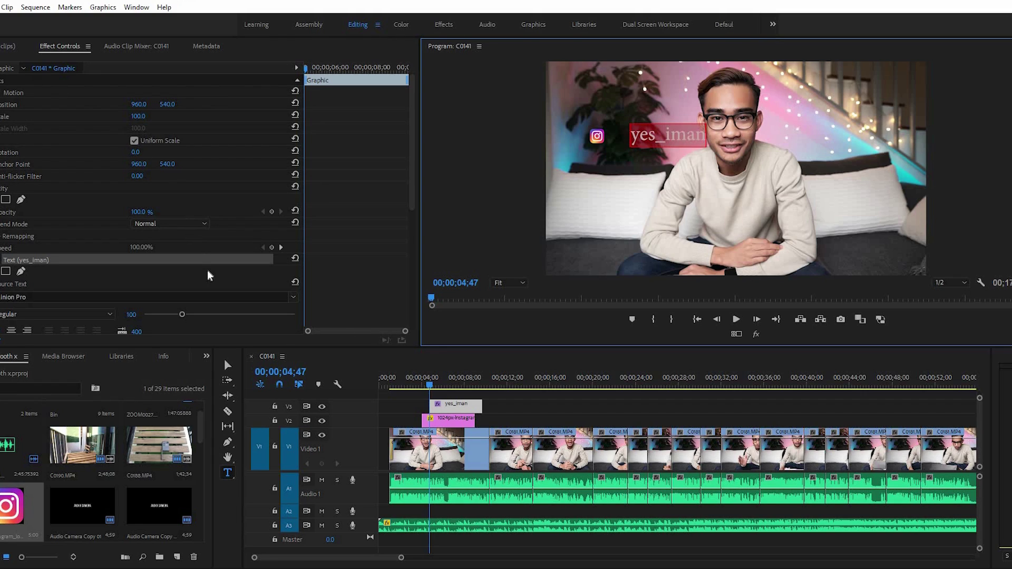
# Change the yes_iman text's font to Bebas Neue
pyautogui.scroll(-3, 84, 200)
pyautogui.click(84, 237)
pyautogui.press('BackSpace')
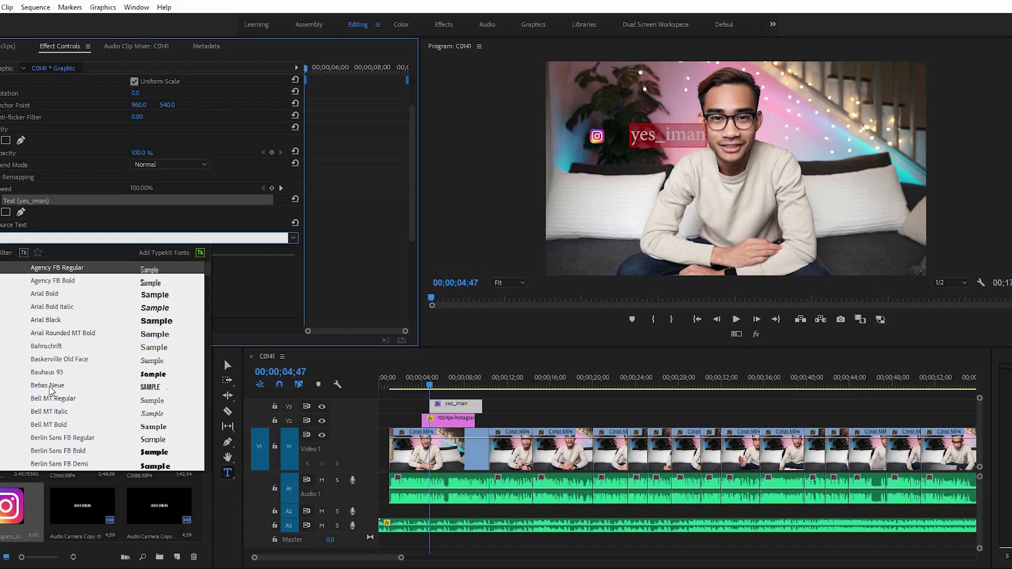
pyautogui.click(53, 387)
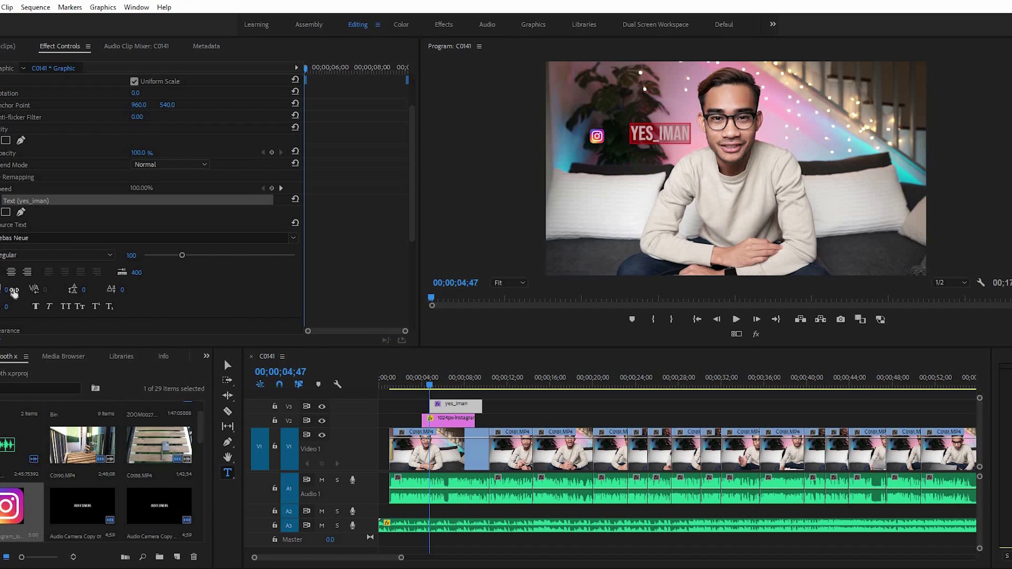
# Set the YES_IMAN text tracking to 21
pyautogui.moveTo(6, 290)
pyautogui.mouseDown()
pyautogui.moveTo(80, 290)
pyautogui.moveTo(1, 290)
pyautogui.mouseUp()
pyautogui.click(18, 286)
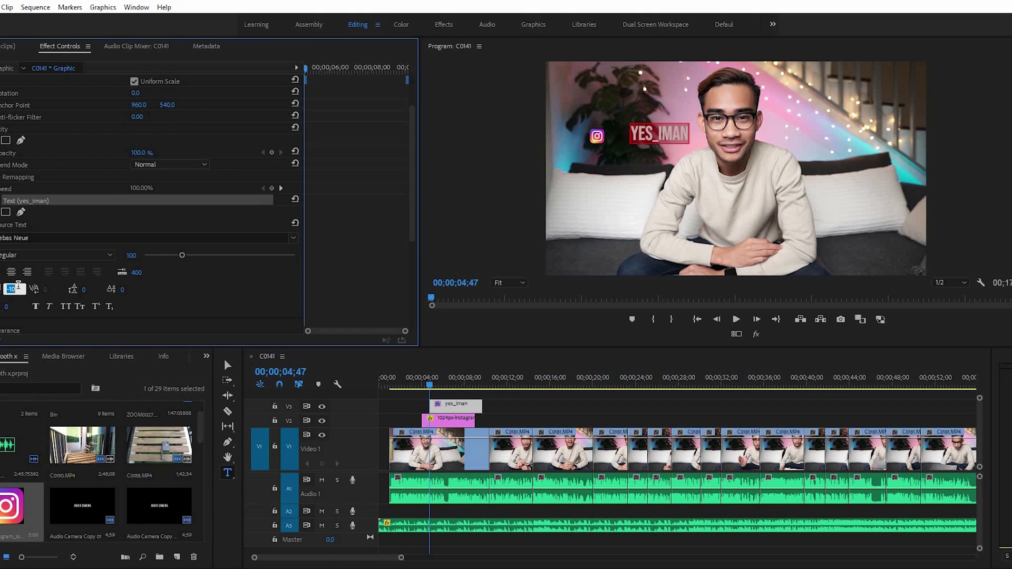
pyautogui.write('0')
pyautogui.press('Return')
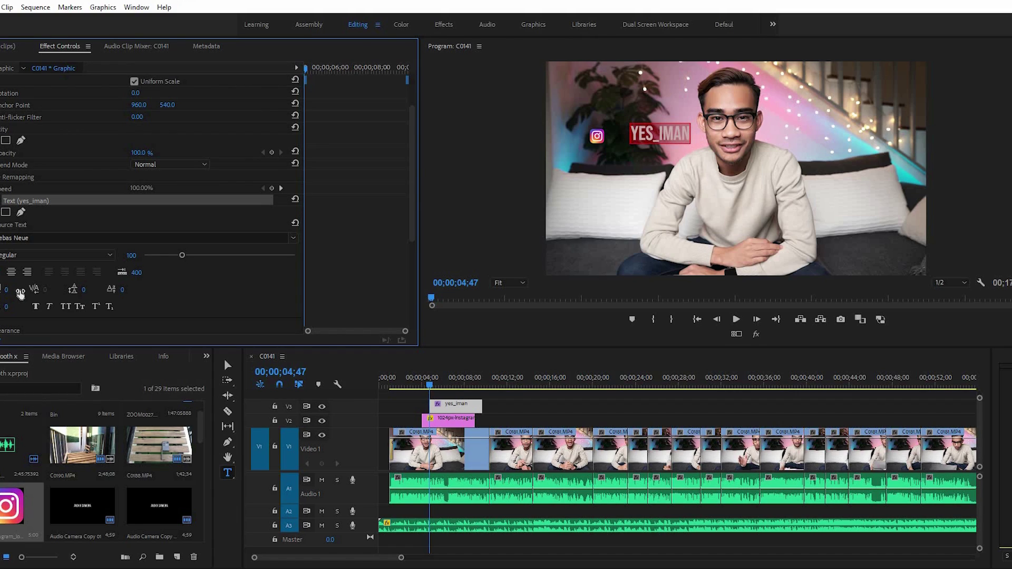
pyautogui.moveTo(5, 289); pyautogui.dragTo(15, 289)
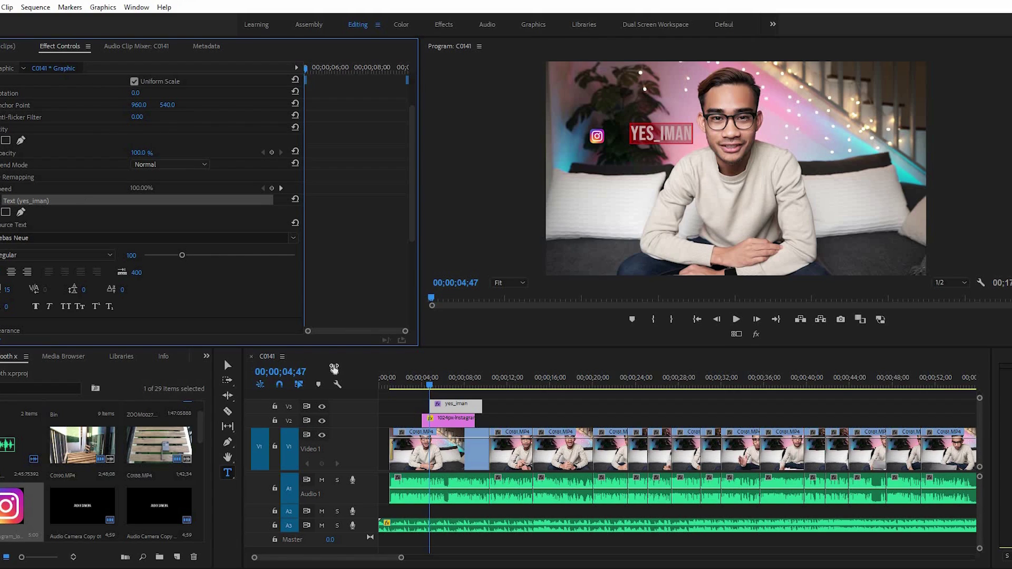
# Move the YES_IMAN text right beside the logo at the same height
pyautogui.click(228, 366)
pyautogui.moveTo(707, 161); pyautogui.dragTo(644, 138)
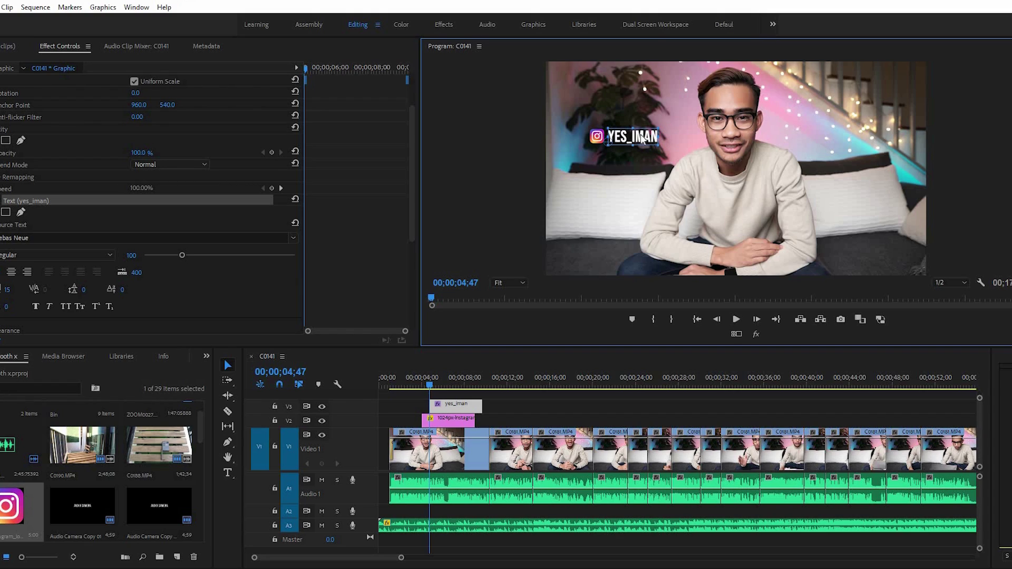
pyautogui.click(643, 108)
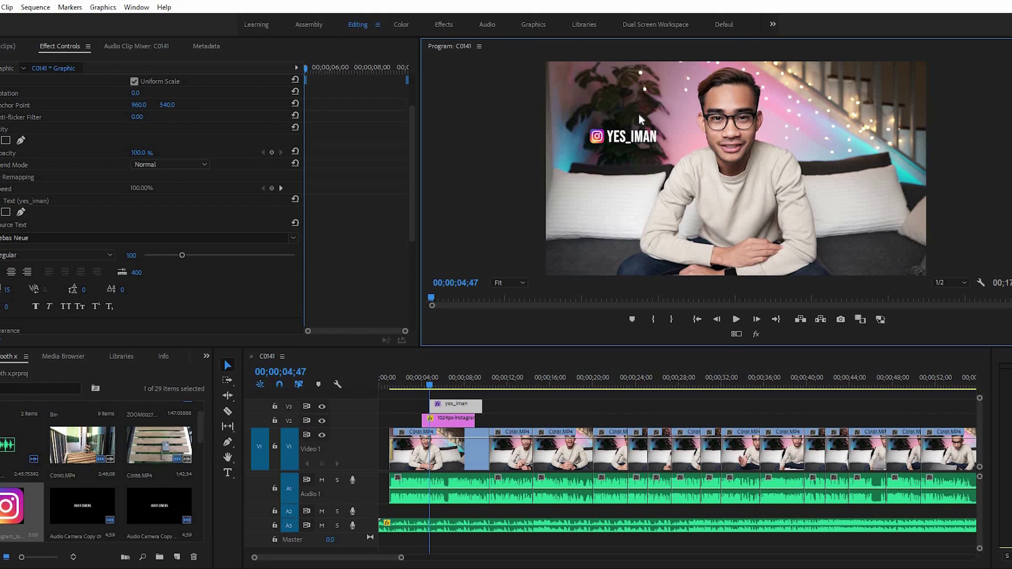
pyautogui.click(446, 422)
pyautogui.click(627, 186)
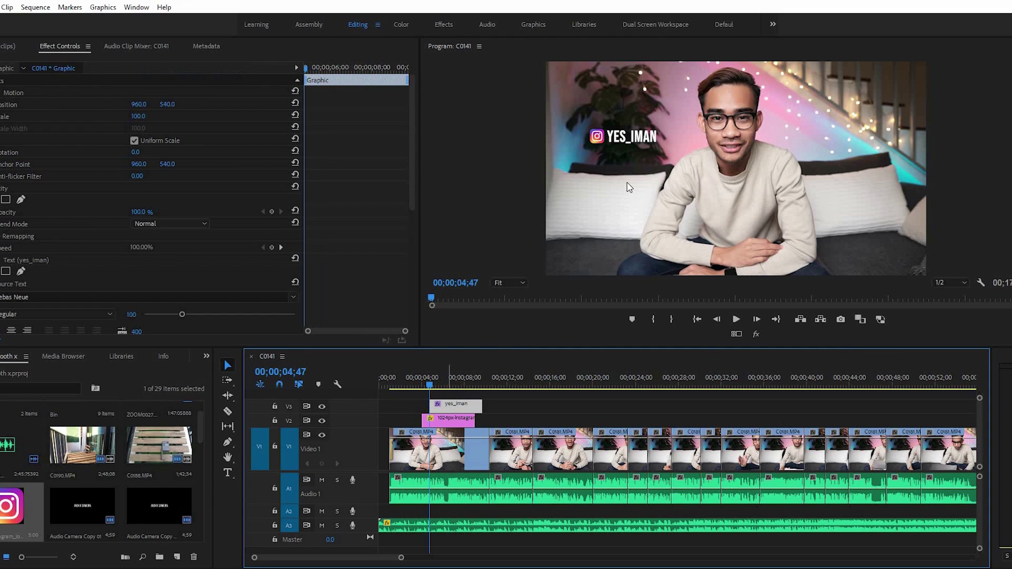
# Align the yes_iman clip on V3 to start and end with the logo clip
pyautogui.moveTo(471, 406); pyautogui.dragTo(496, 403)
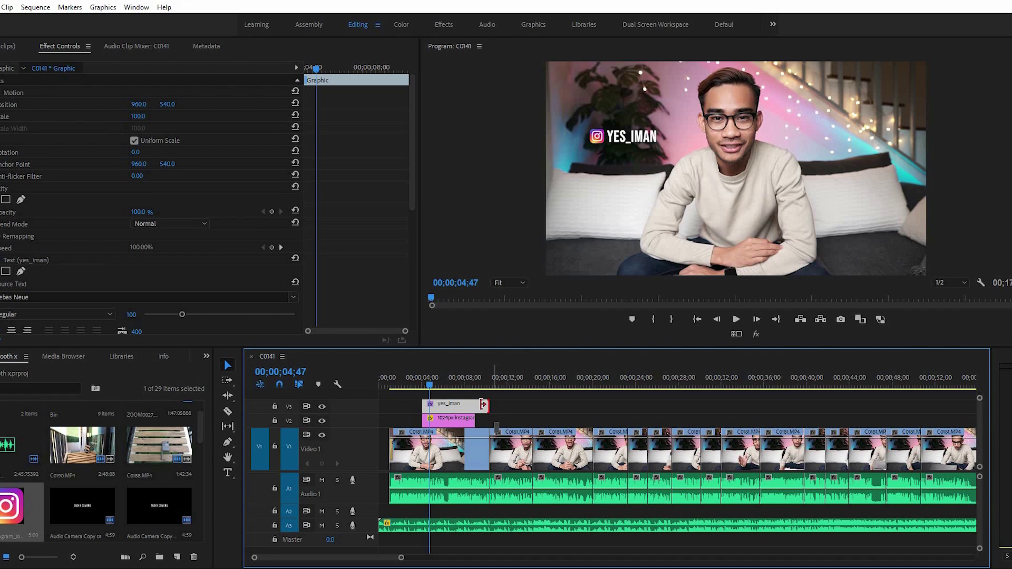
pyautogui.moveTo(483, 405); pyautogui.dragTo(474, 405)
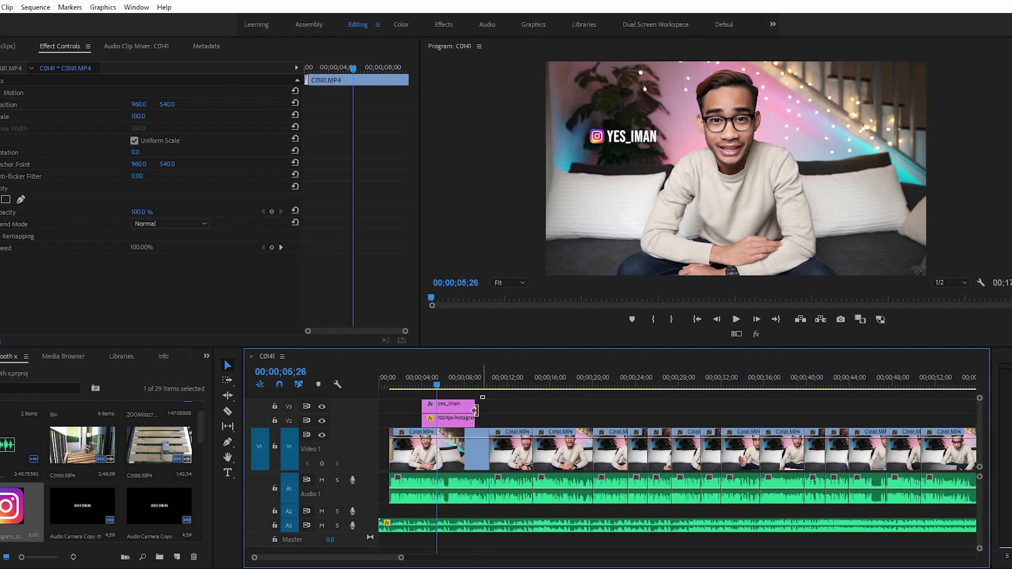
pyautogui.click(499, 406)
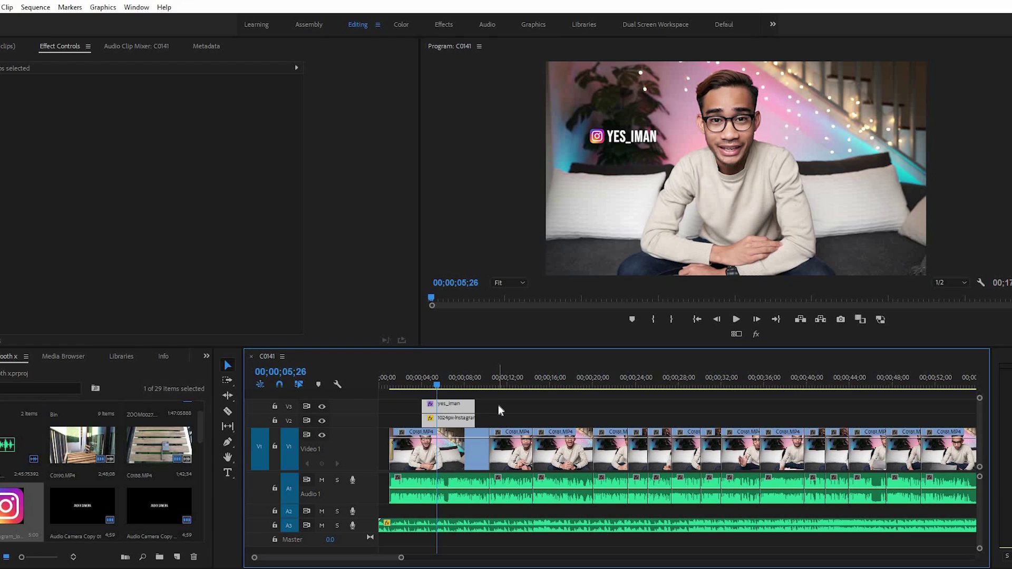
# Select both the logo and text clips, undoing an accidental logo move
pyautogui.click(467, 417)
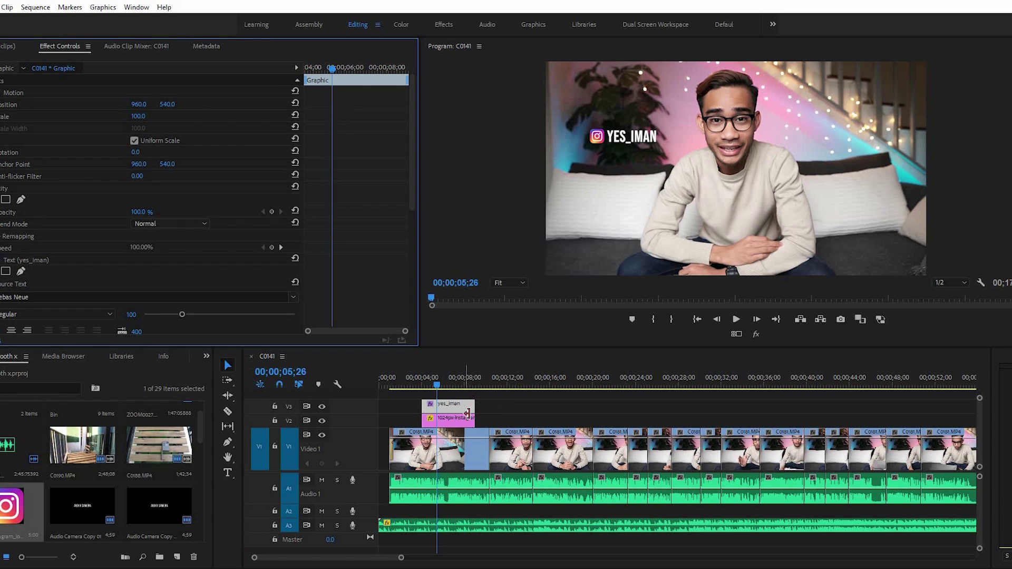
pyautogui.moveTo(467, 415); pyautogui.dragTo(459, 426)
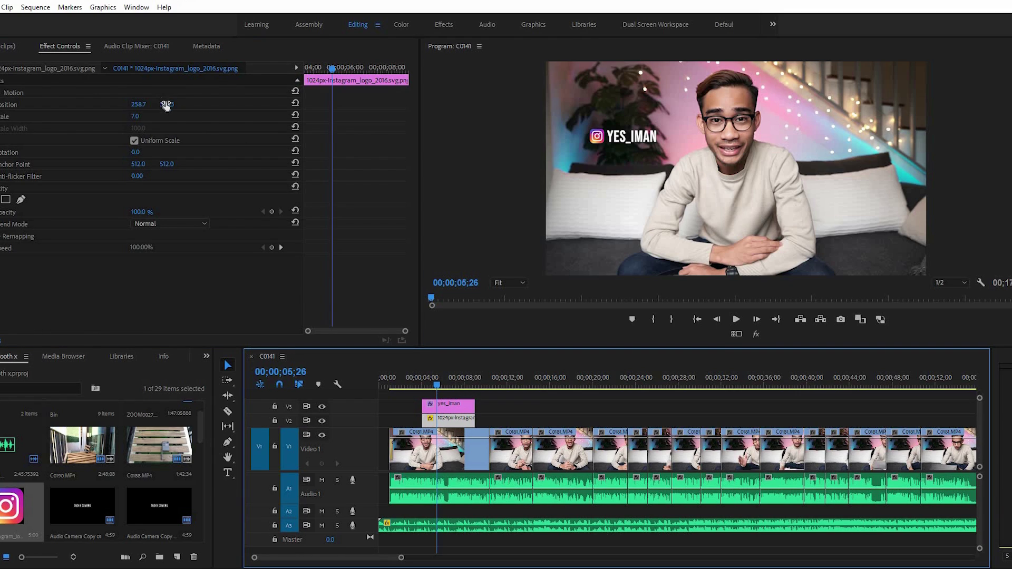
pyautogui.moveTo(167, 104); pyautogui.dragTo(222, 104)
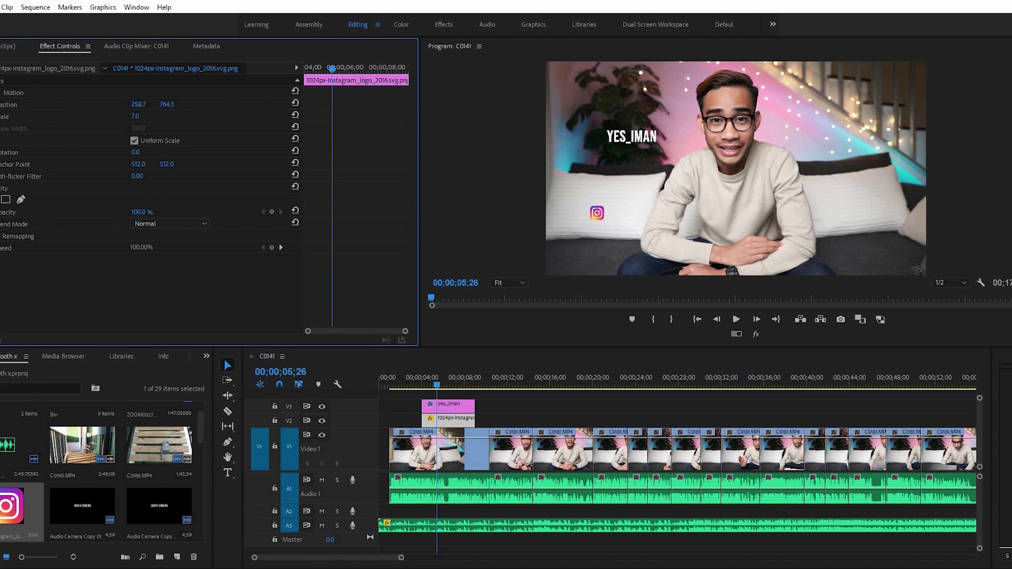
pyautogui.hotkey('ctrl', 'z')
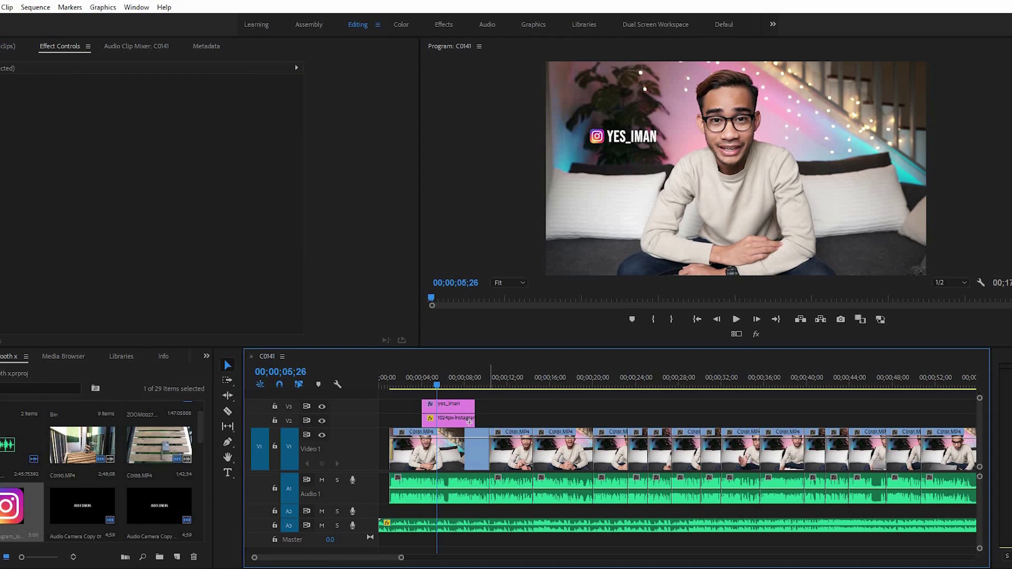
pyautogui.moveTo(504, 402); pyautogui.dragTo(464, 415)
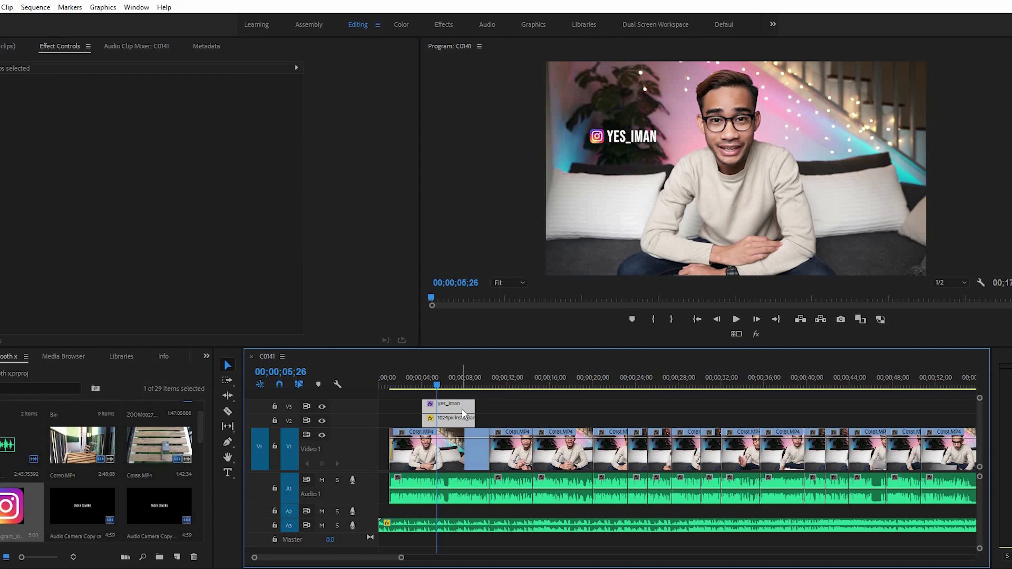
# Nest the logo and text clips into Nested Sequence 03
pyautogui.rightClick(464, 414)
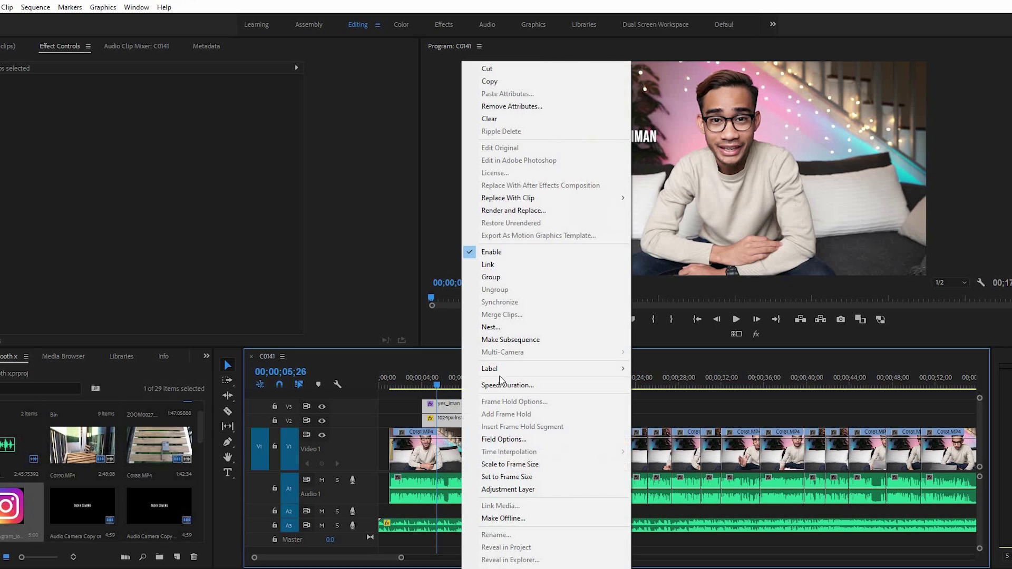
pyautogui.click(496, 333)
pyautogui.click(21, 41)
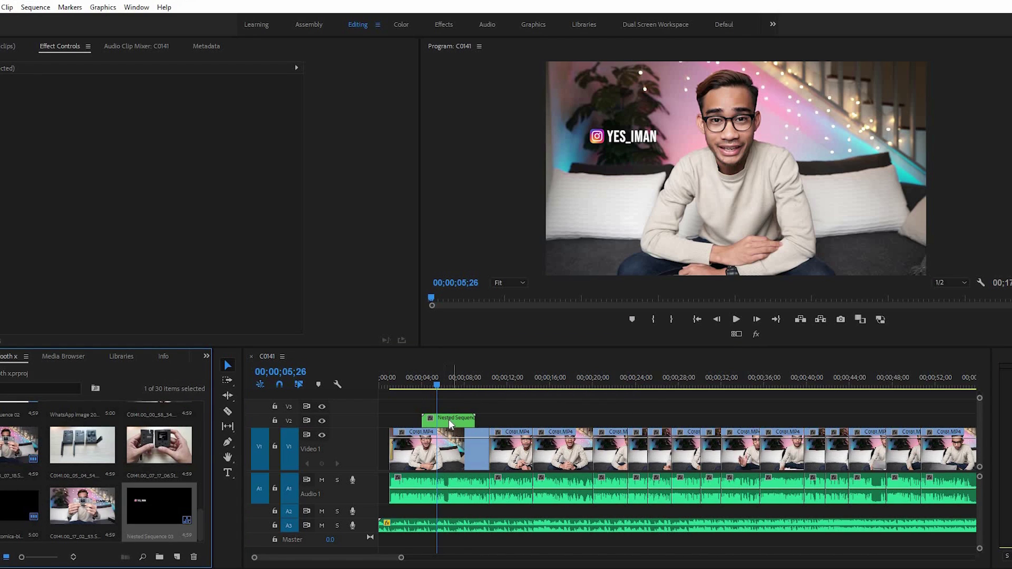
# Nudge the nested overlay slightly right and enlarge it a little
pyautogui.click(448, 419)
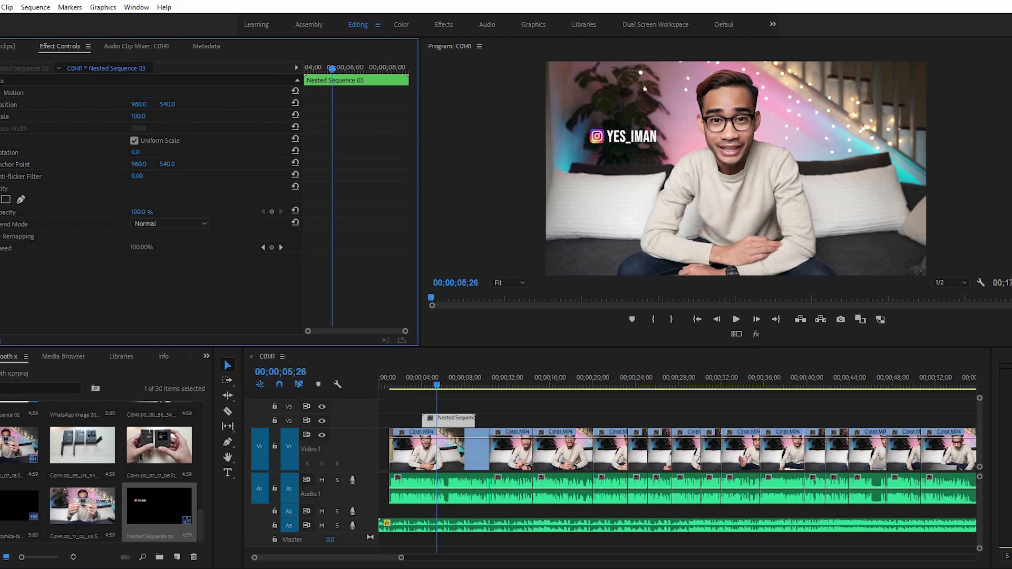
pyautogui.moveTo(138, 104); pyautogui.dragTo(143, 105)
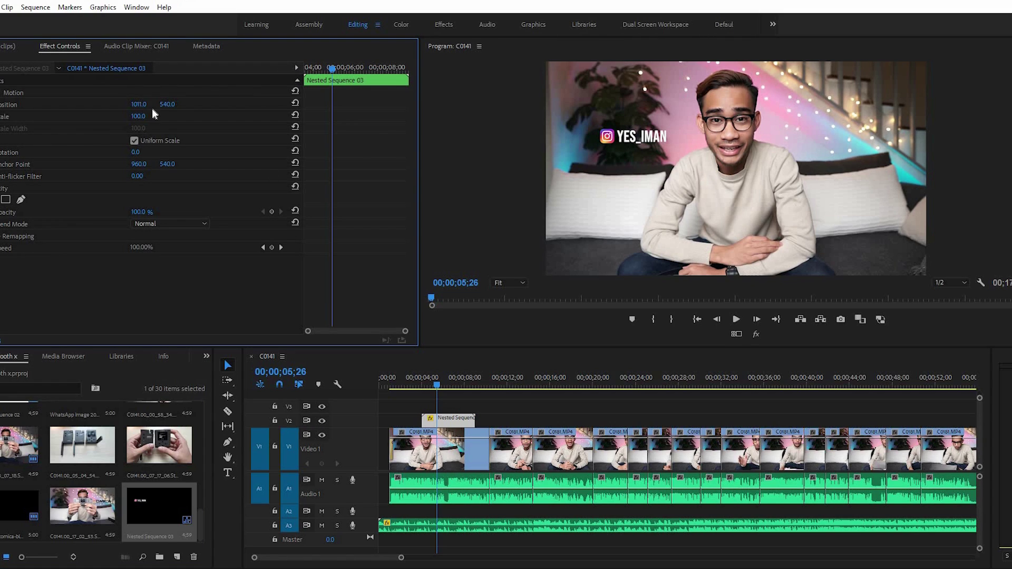
pyautogui.moveTo(138, 116)
pyautogui.mouseDown()
pyautogui.moveTo(121, 116)
pyautogui.moveTo(146, 115)
pyautogui.mouseUp()
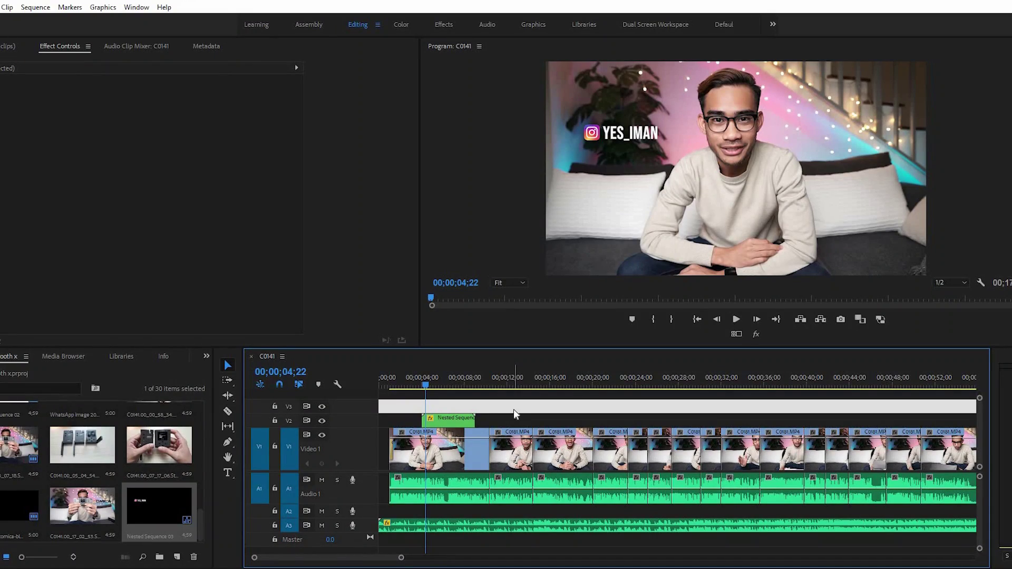
pyautogui.click(452, 422)
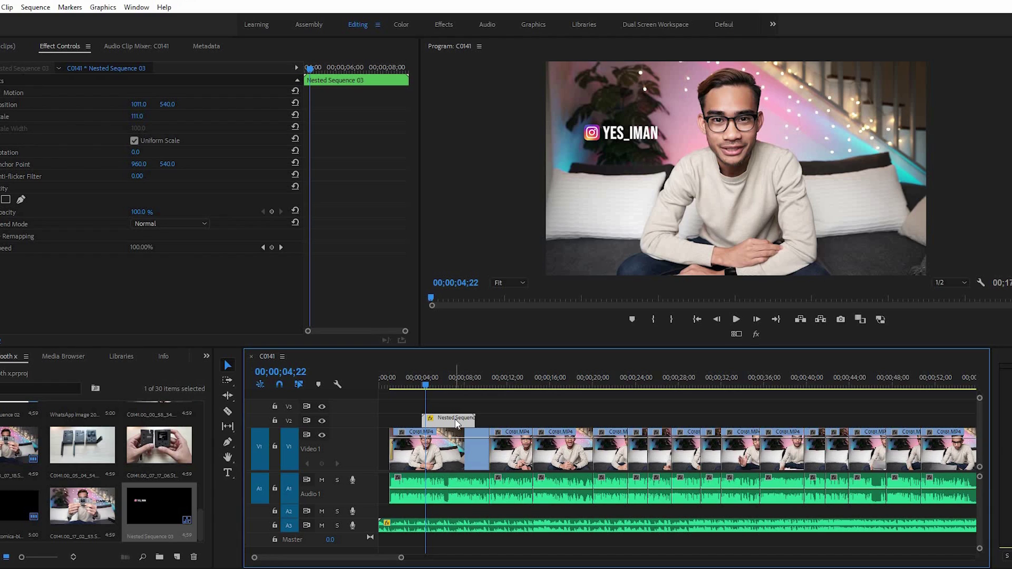
# Open Nested Sequence 03 and inspect the yes_iman text clip's Text properties
pyautogui.doubleClick(457, 422)
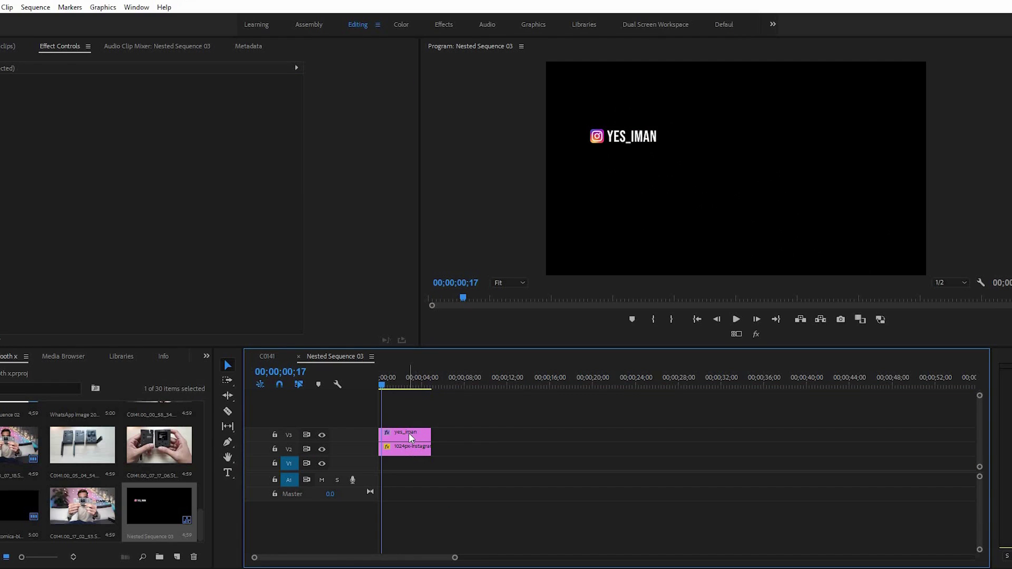
pyautogui.click(409, 434)
pyautogui.click(409, 447)
pyautogui.click(407, 435)
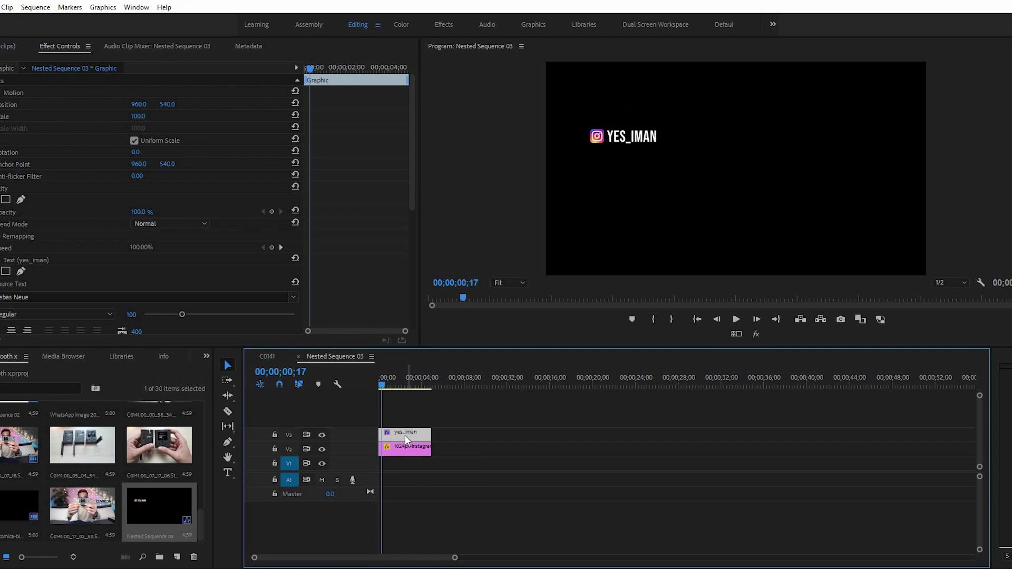
pyautogui.doubleClick(405, 436)
pyautogui.click(139, 49)
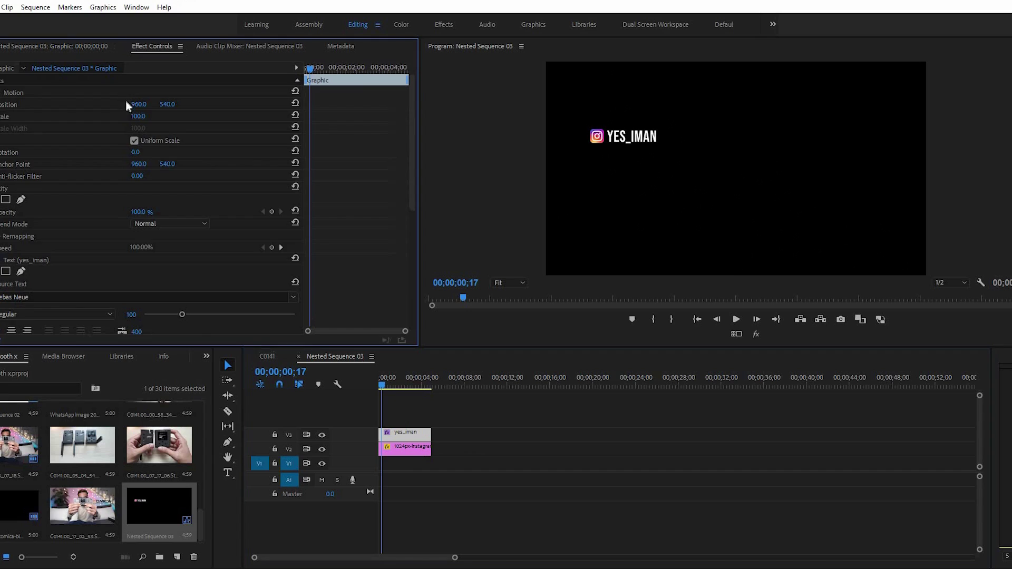
pyautogui.click(646, 139)
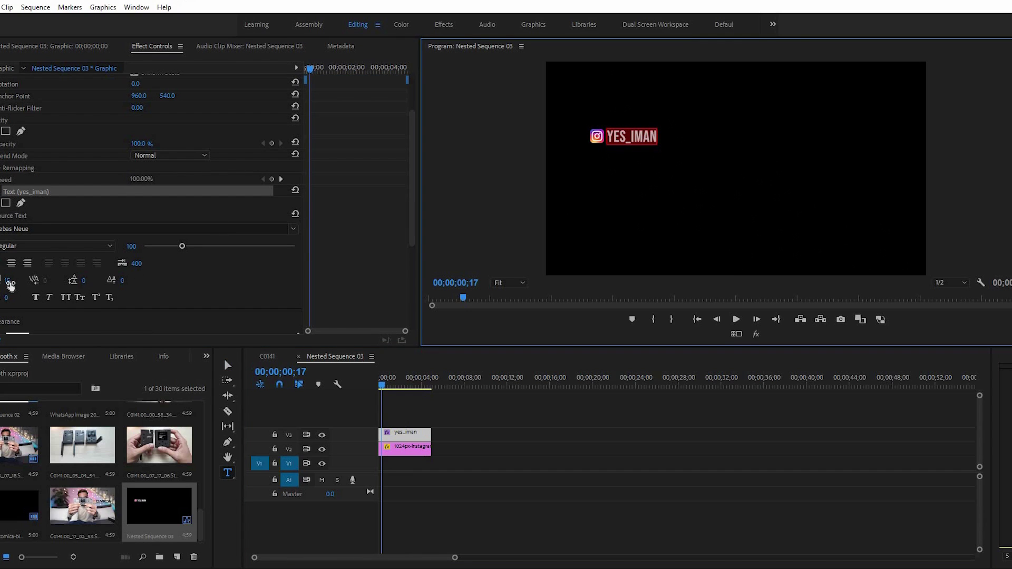
pyautogui.hotkey('shift', '5')
pyautogui.write('25')
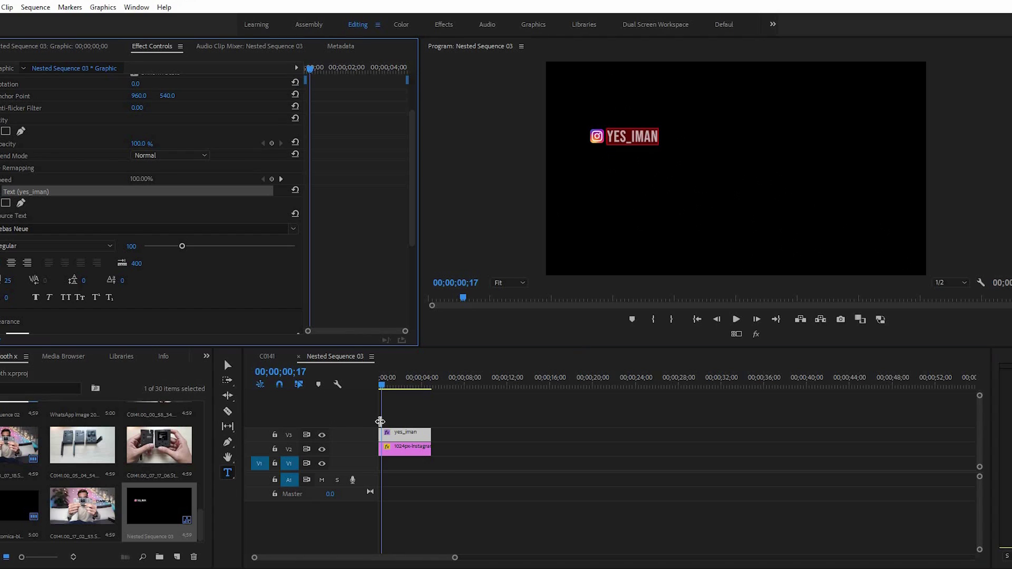
pyautogui.click(381, 422)
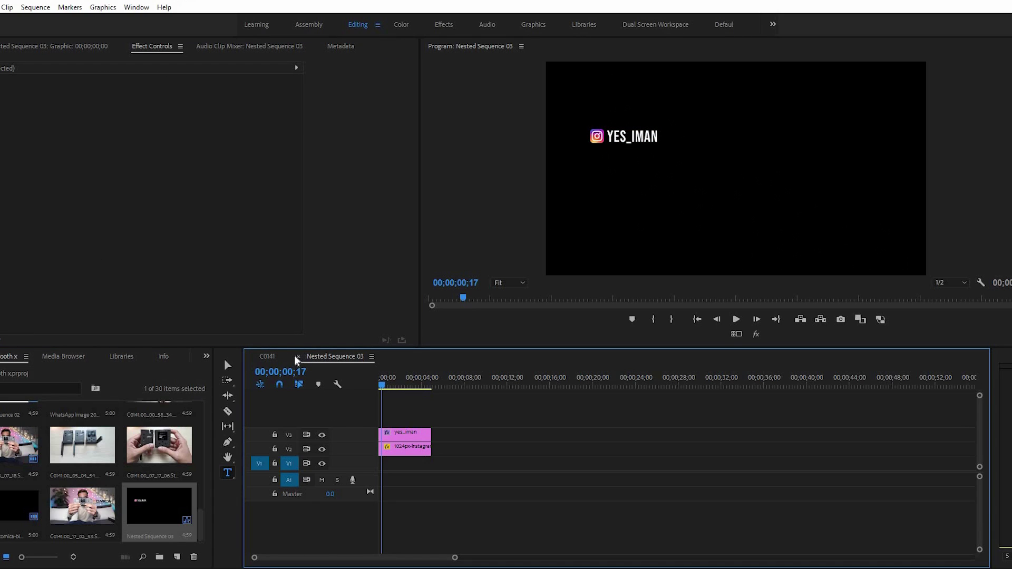
pyautogui.click(268, 358)
# Play the C0141 sequence to preview the overlay, then park the playhead at 04;05
pyautogui.click(267, 360)
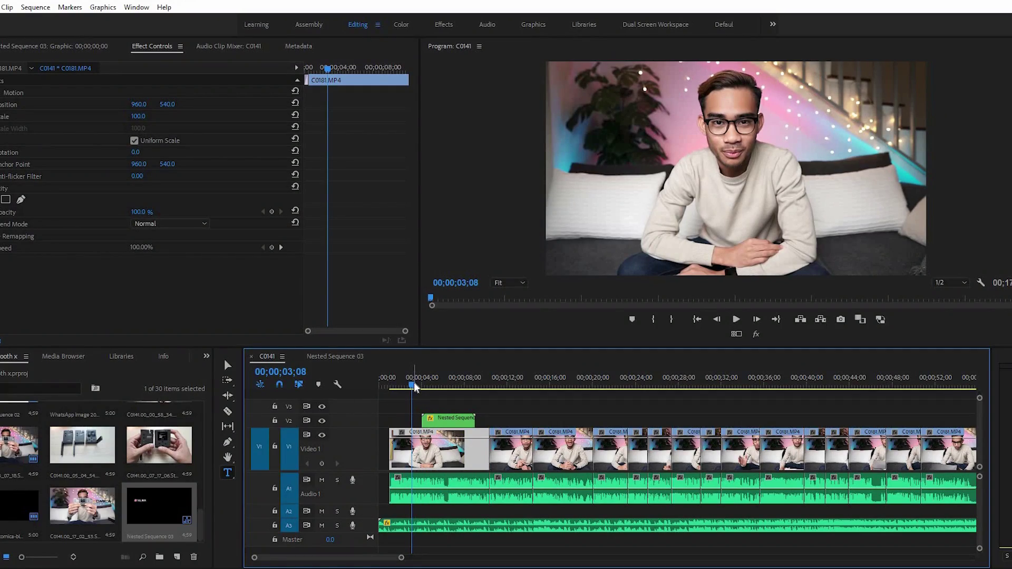
pyautogui.press('space')
pyautogui.press('space')
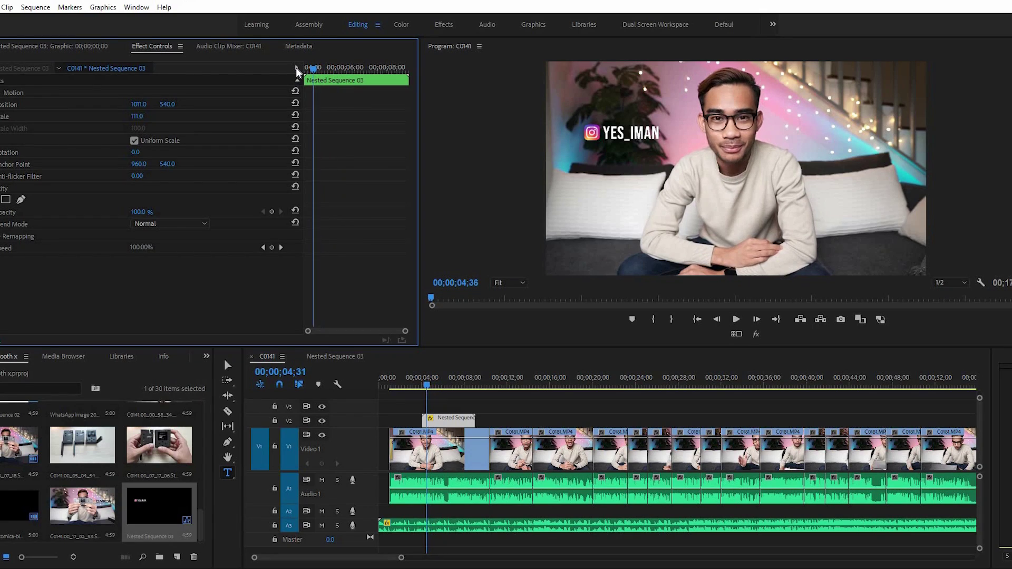
pyautogui.moveTo(335, 77); pyautogui.dragTo(305, 77)
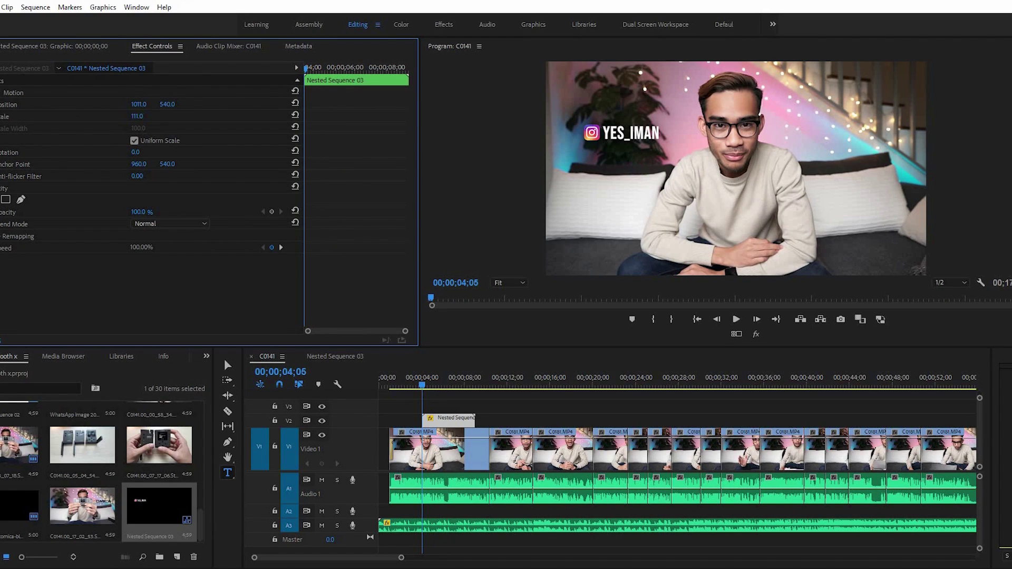
# Keyframe the nested title's Position X from 416 at 04;05 to 995, saving the project
pyautogui.moveTo(139, 104); pyautogui.dragTo(142, 104)
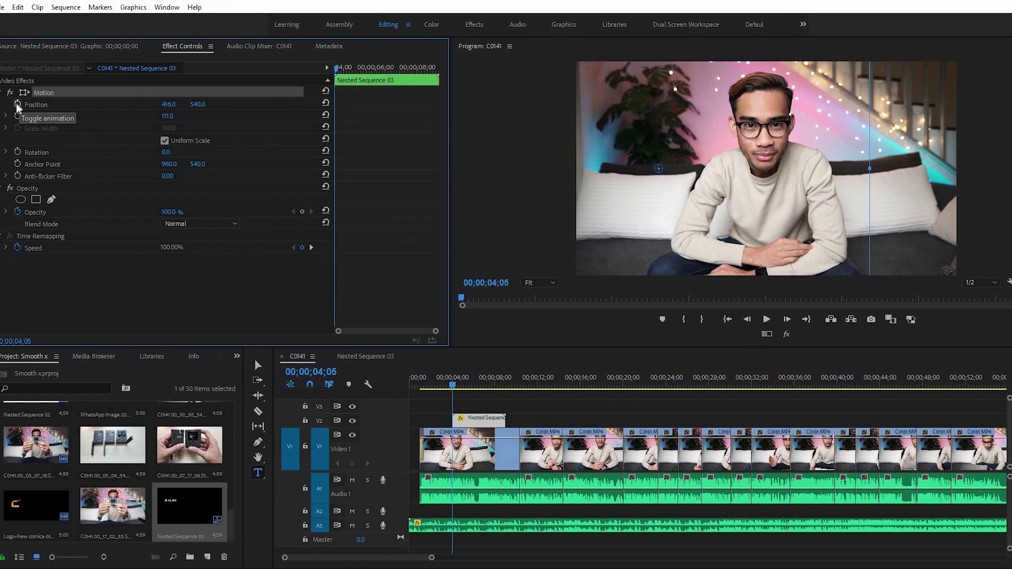
pyautogui.hotkey('ctrl', 's')
pyautogui.click(18, 104)
pyautogui.press('space')
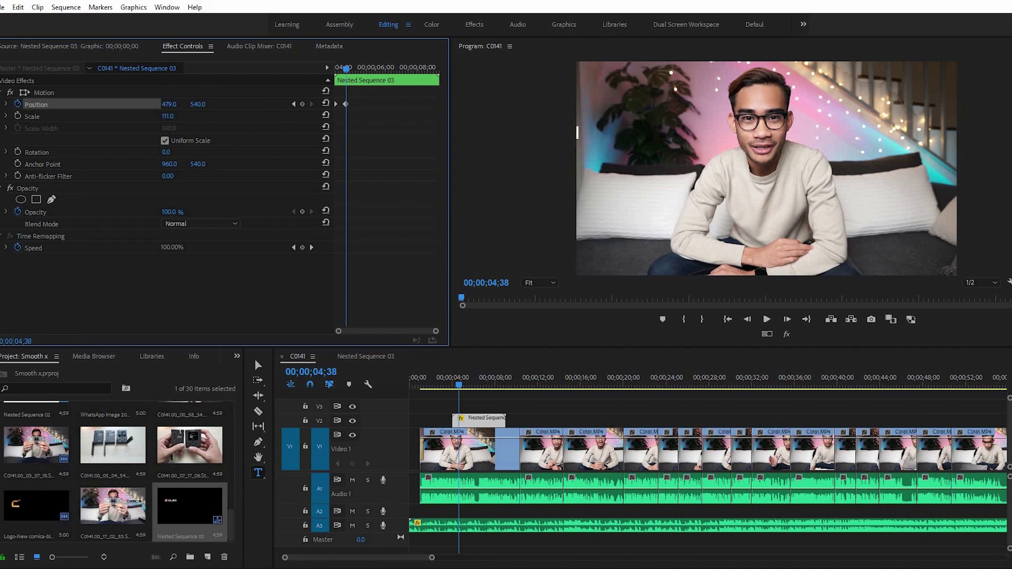
pyautogui.moveTo(169, 104); pyautogui.dragTo(174, 104)
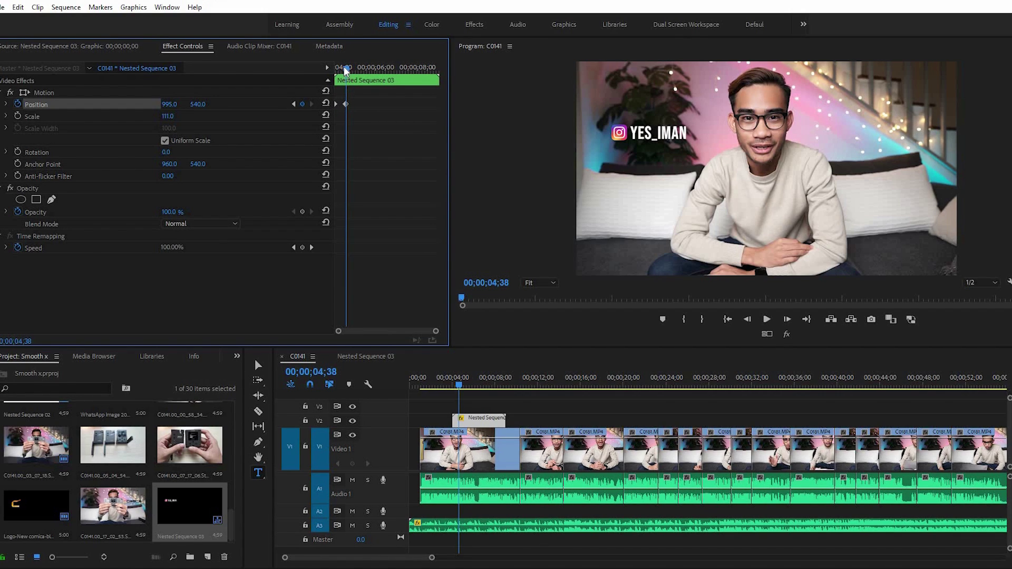
# Play back the slide-in and move the end keyframe to 04;18
pyautogui.moveTo(346, 69); pyautogui.dragTo(337, 73)
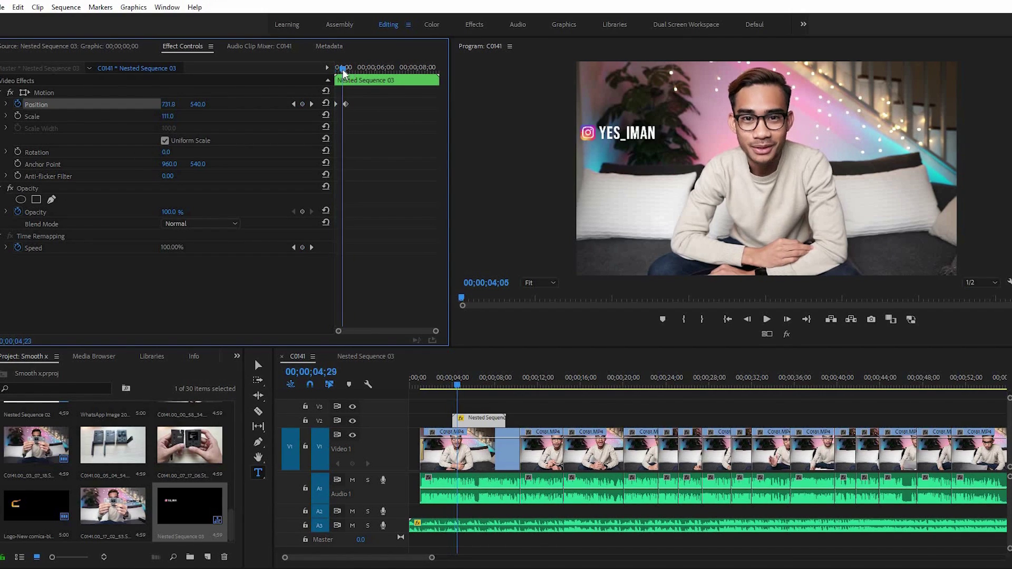
pyautogui.moveTo(333, 198); pyautogui.dragTo(332, 199)
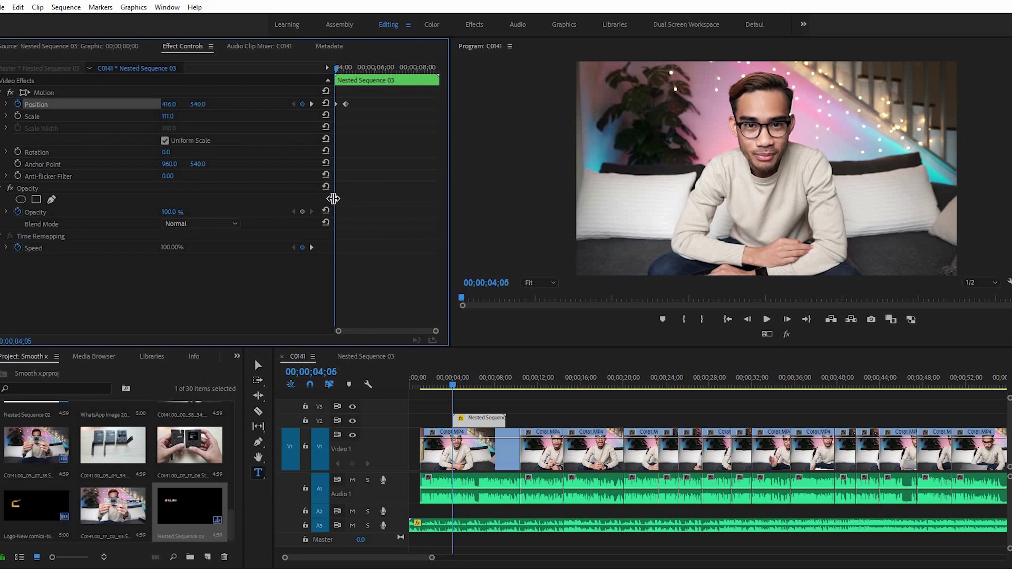
pyautogui.press('space')
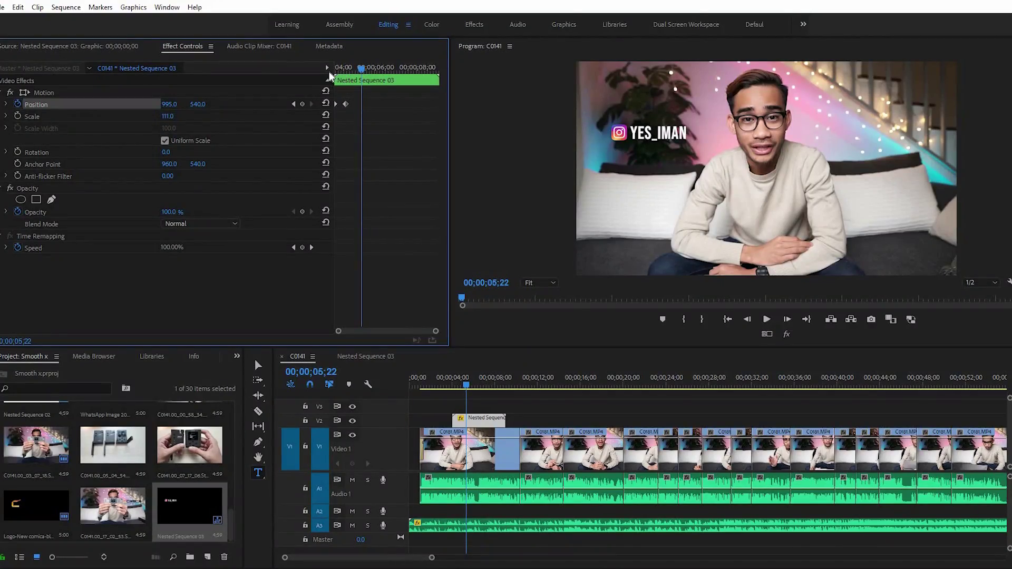
pyautogui.moveTo(335, 68); pyautogui.dragTo(340, 68)
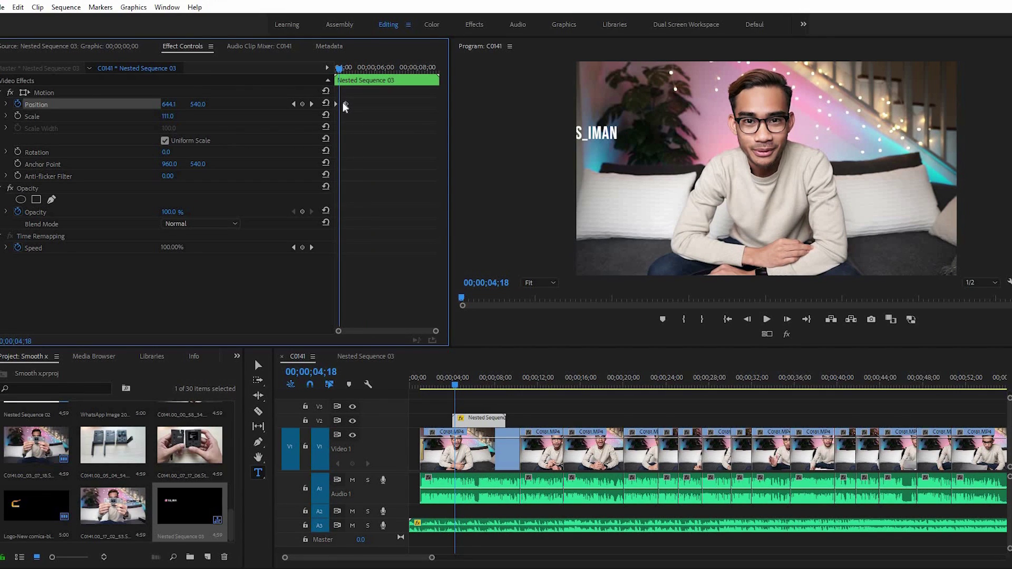
pyautogui.moveTo(342, 107); pyautogui.dragTo(338, 106)
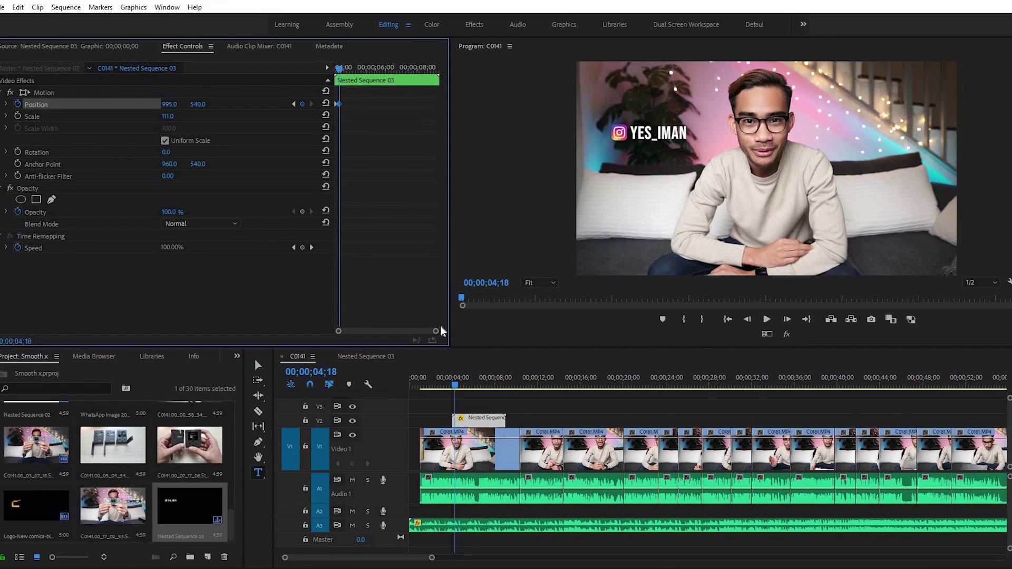
pyautogui.click(447, 380)
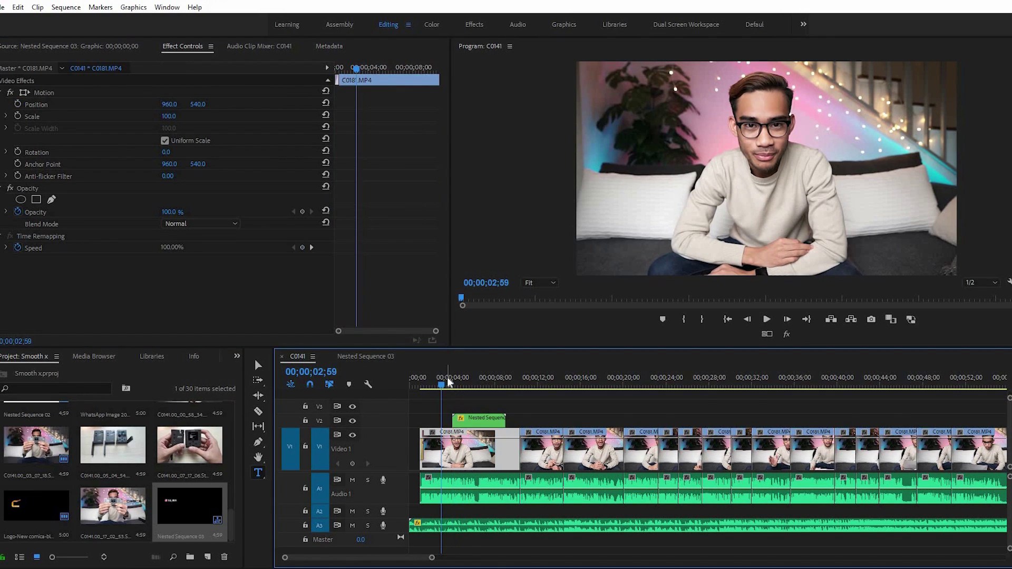
pyautogui.press('space')
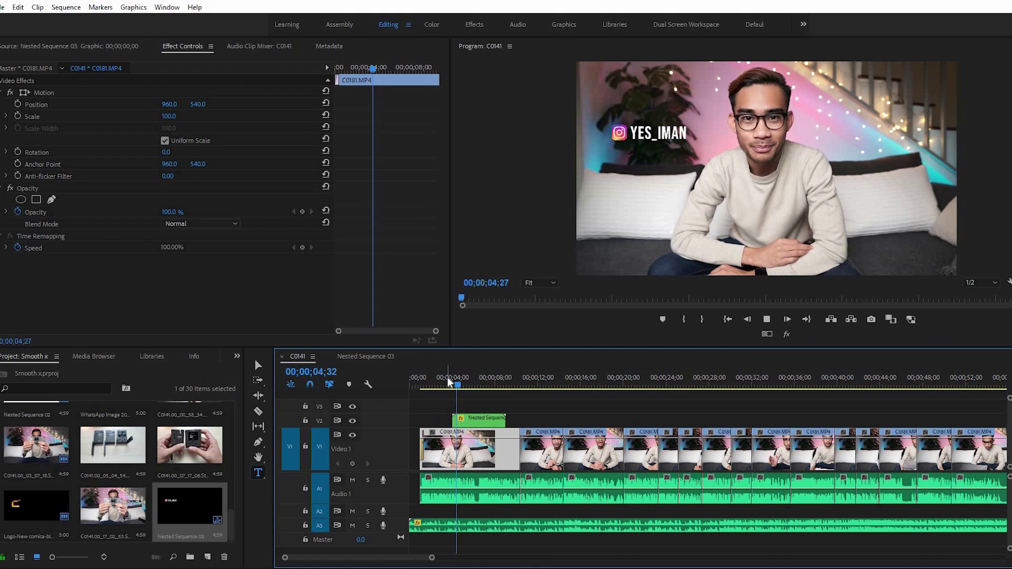
pyautogui.press('space')
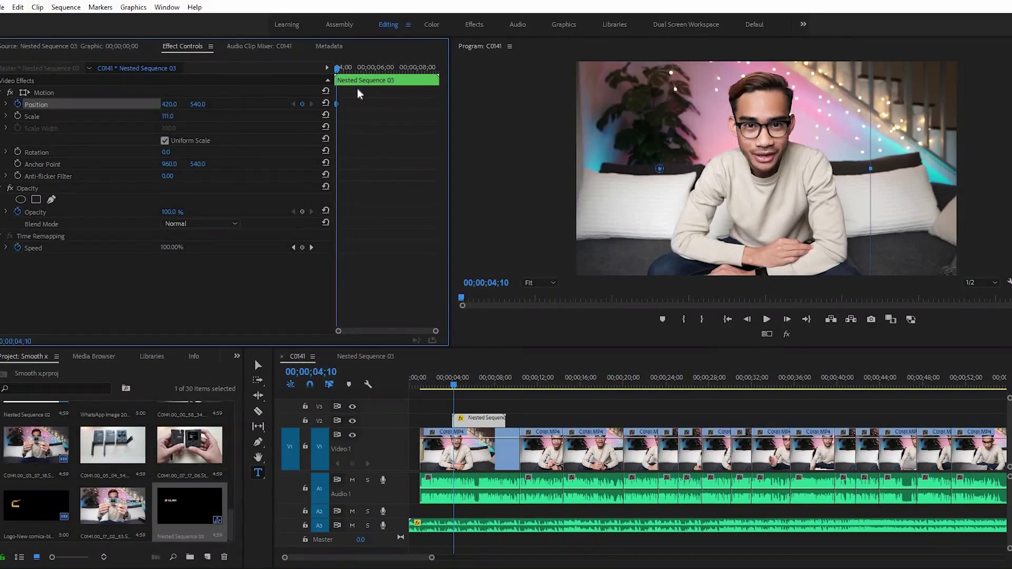
pyautogui.press('space')
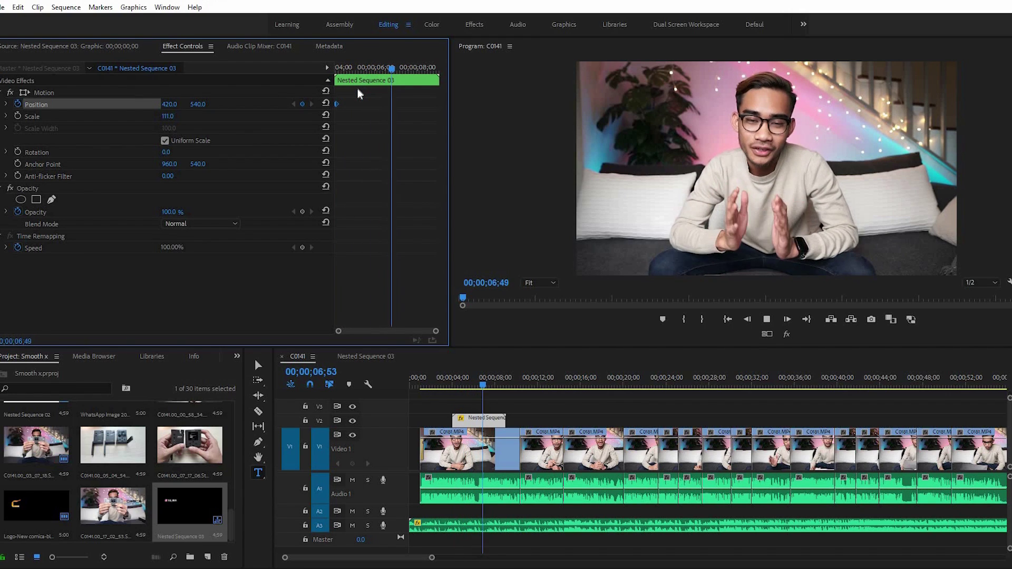
pyautogui.press('space')
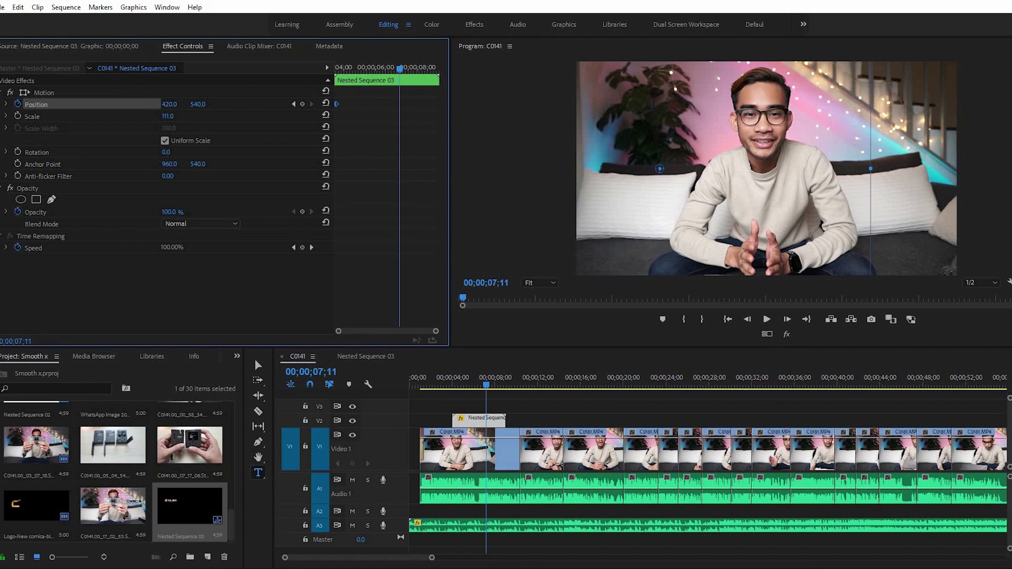
pyautogui.moveTo(169, 104)
pyautogui.mouseDown()
pyautogui.moveTo(268, 136)
pyautogui.moveTo(444, 388)
pyautogui.mouseUp()
pyautogui.click(444, 388)
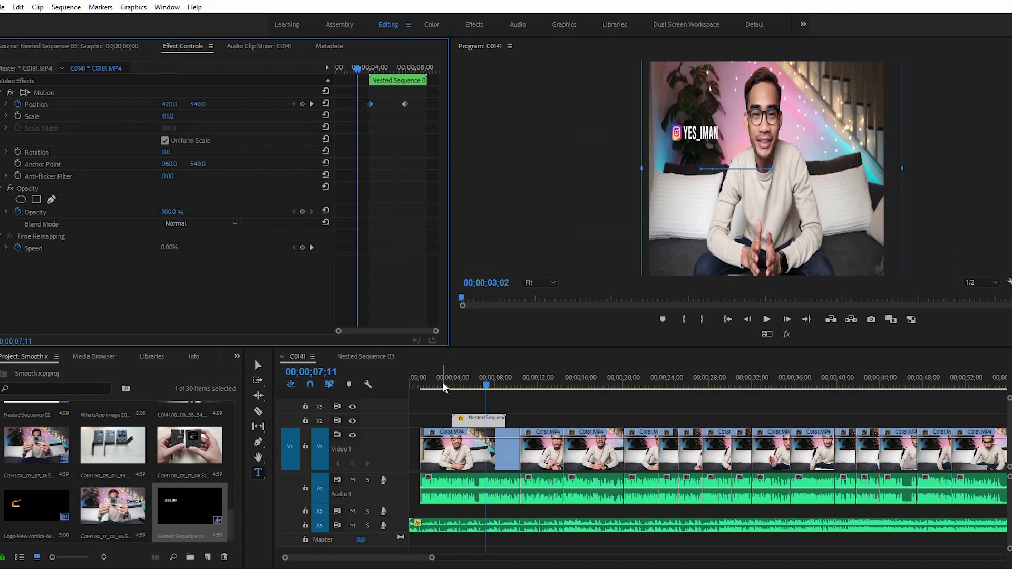
pyautogui.press('space')
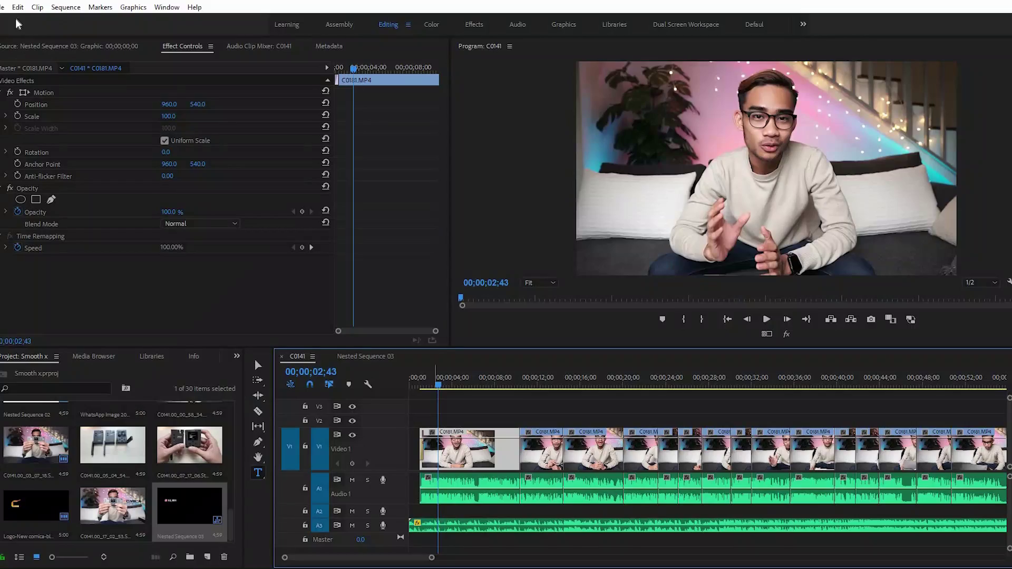
# Create a new legacy title named Title 05
pyautogui.click(4, 7)
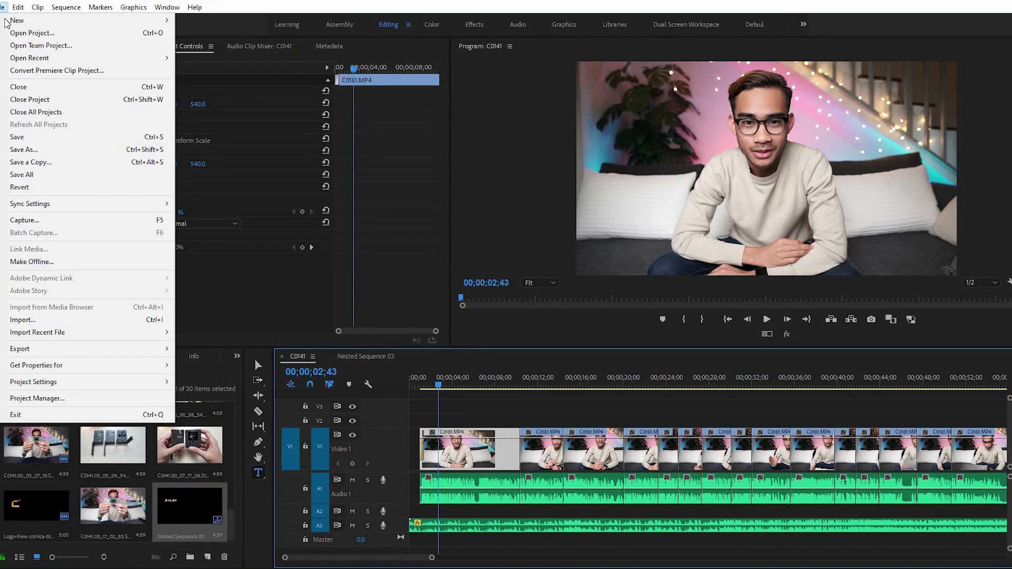
pyautogui.moveTo(32, 20)
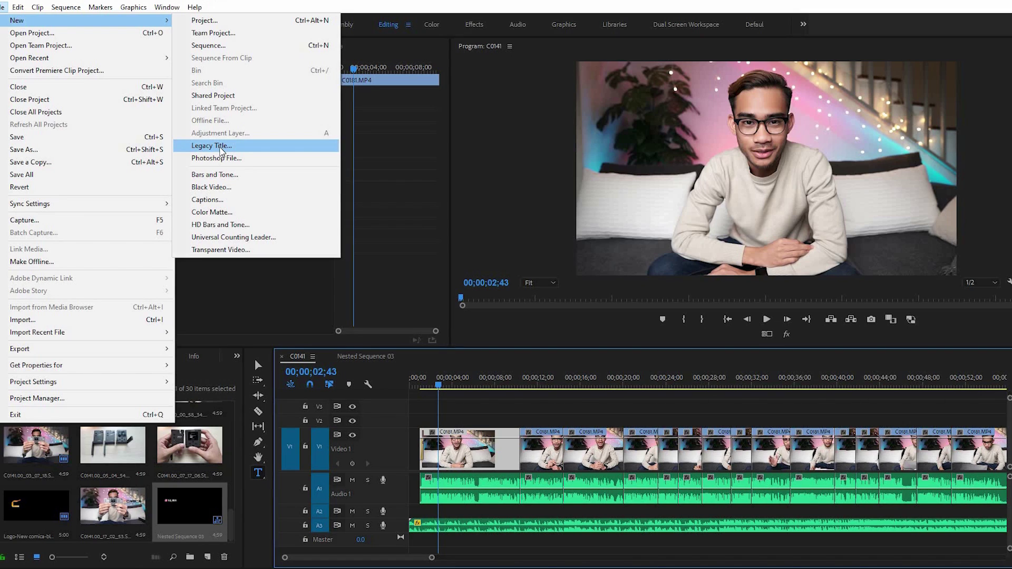
pyautogui.click(221, 152)
pyautogui.click(545, 343)
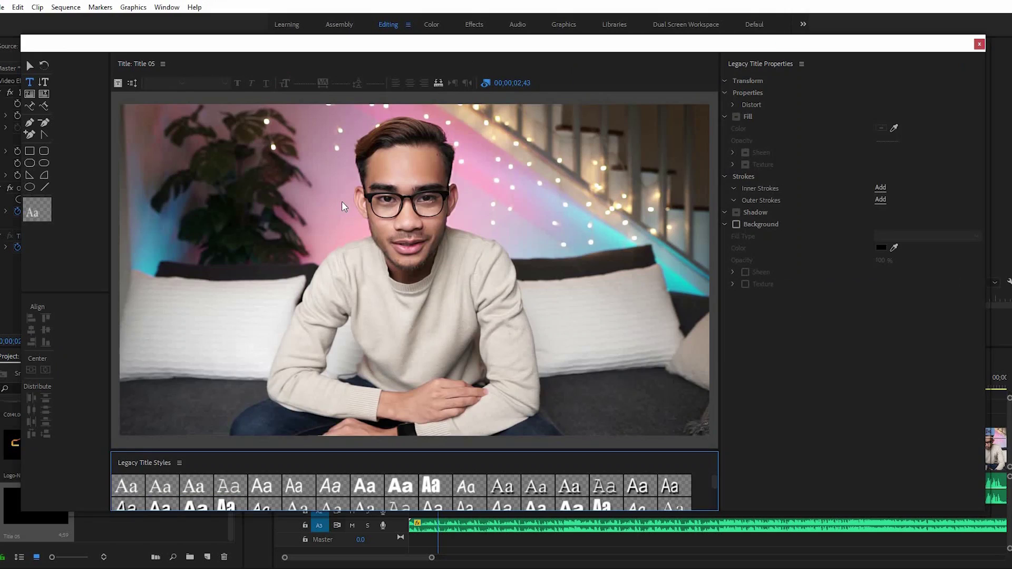
# Insert the Instagram logo PNG as a graphic in the title
pyautogui.rightClick(343, 187)
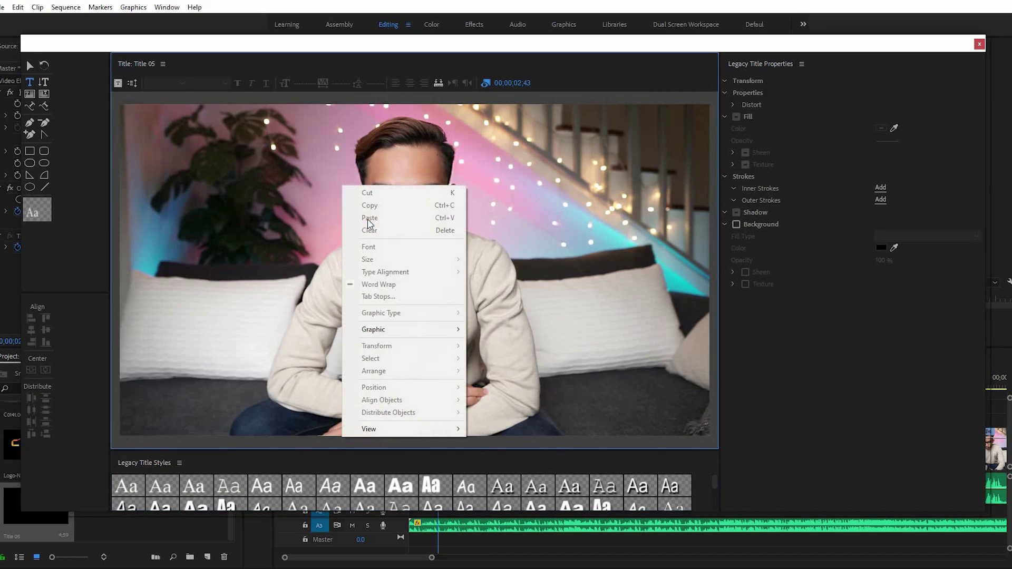
pyautogui.click(471, 331)
pyautogui.scroll(-1, 178, 131)
pyautogui.click(182, 131)
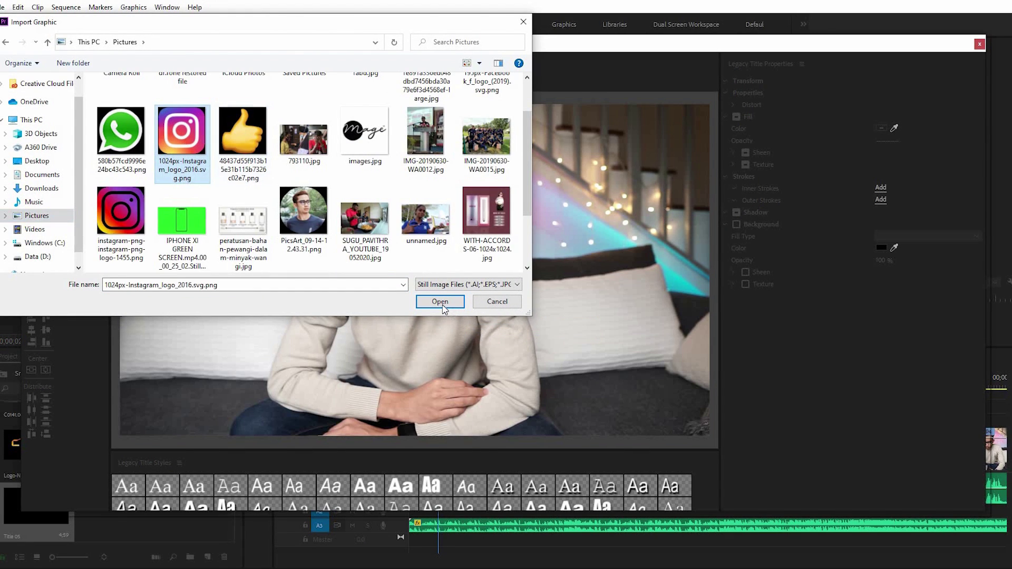
pyautogui.click(441, 301)
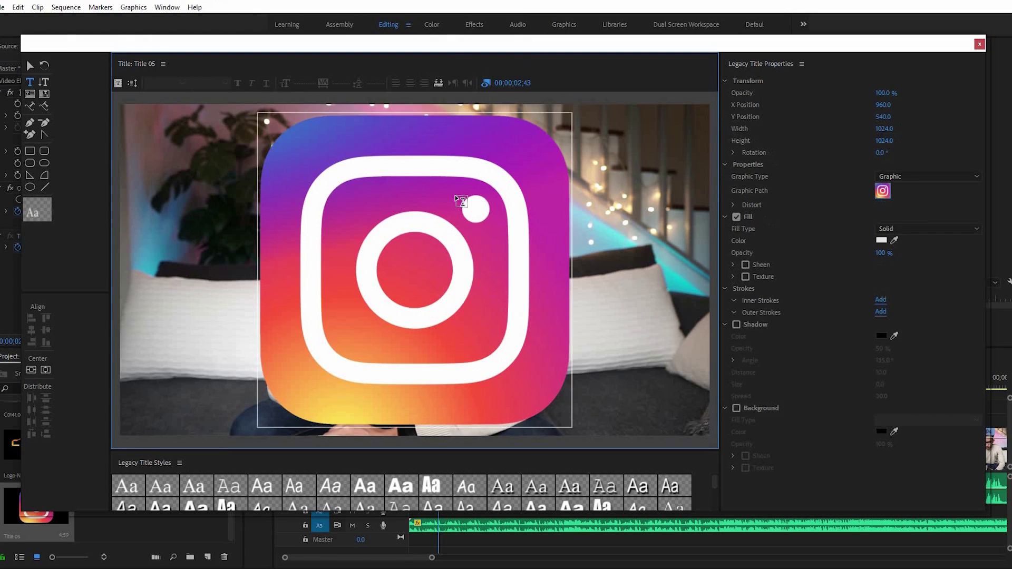
# Shrink the logo to a 64 × 64 icon left of the presenter's face
pyautogui.press('v')
pyautogui.moveTo(572, 427); pyautogui.dragTo(304, 179)
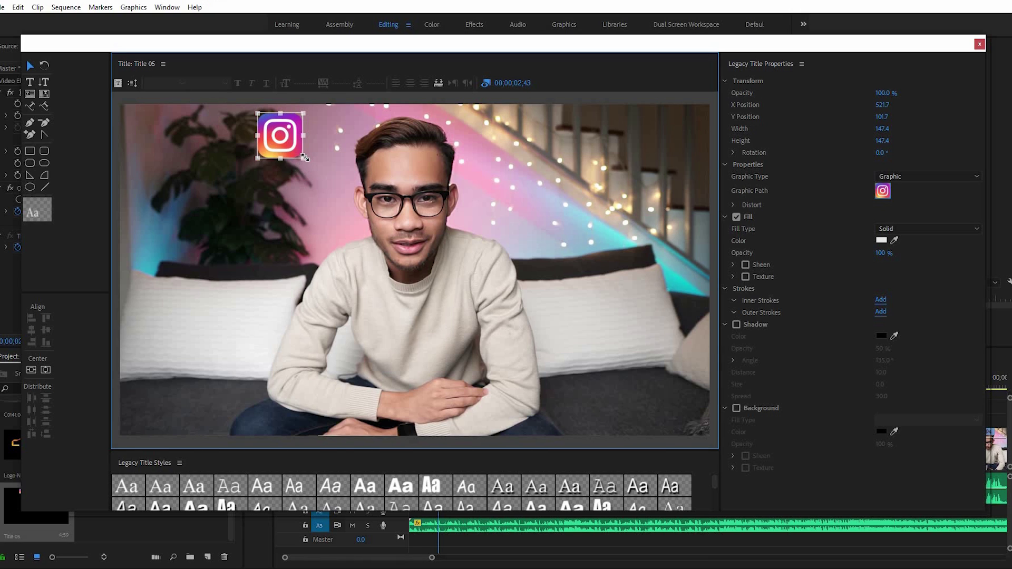
pyautogui.moveTo(305, 157); pyautogui.dragTo(278, 135)
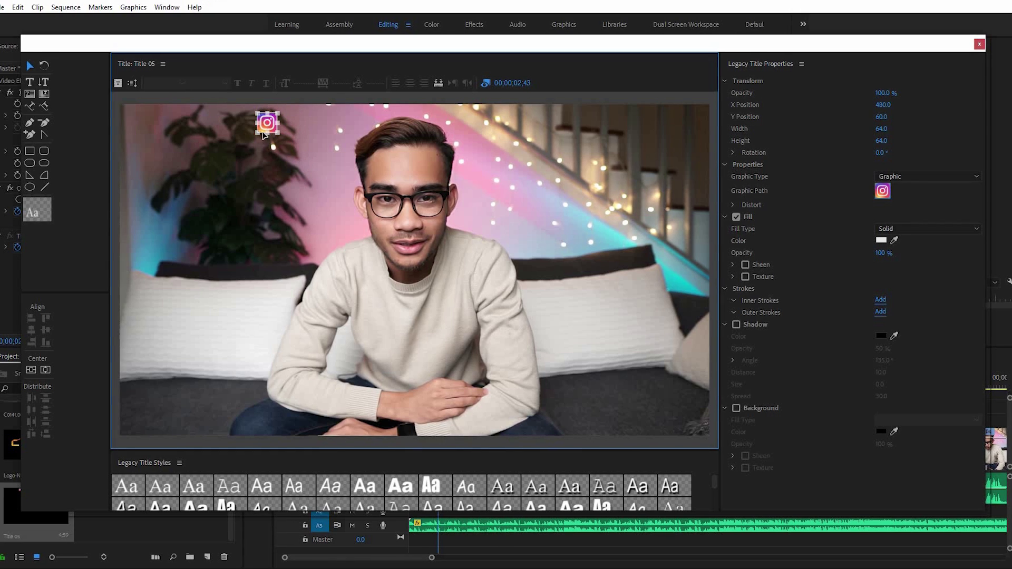
pyautogui.moveTo(263, 131); pyautogui.dragTo(216, 210)
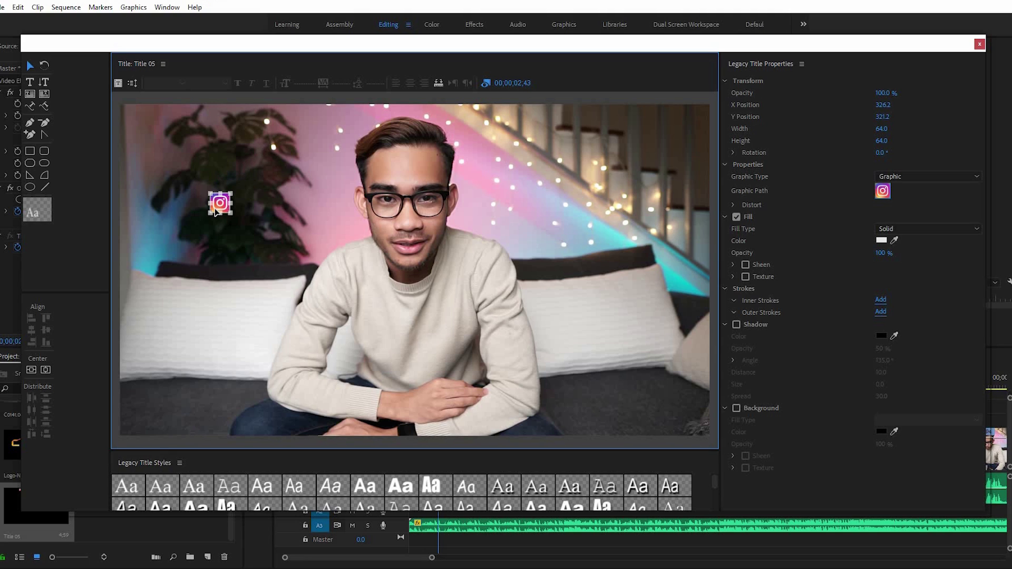
# Add white YES_IMAN text in Bebas Neue with slightly widened letter spacing
pyautogui.click(293, 211)
pyautogui.write('yes_iman')
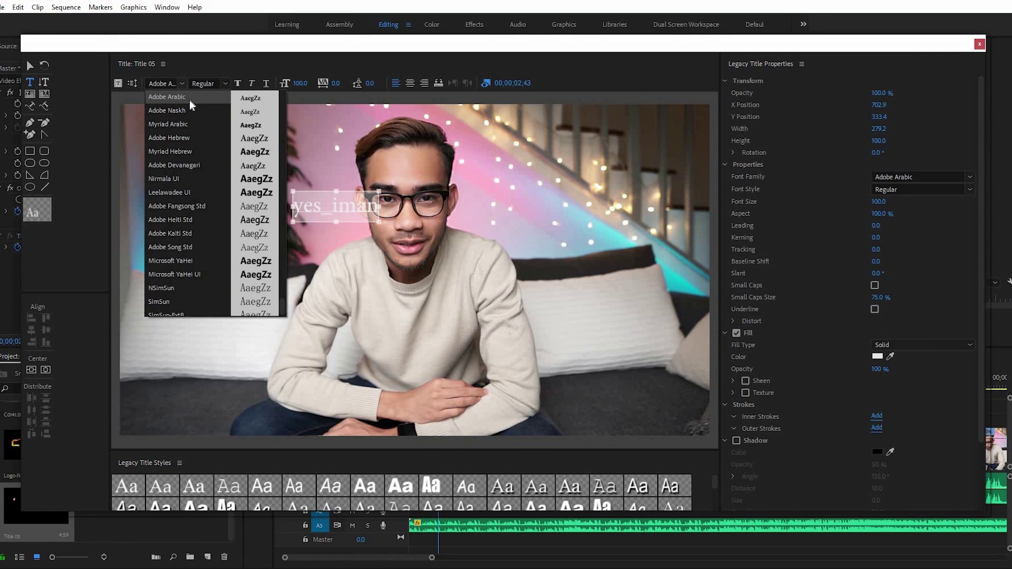
pyautogui.write('Bebas Neue')
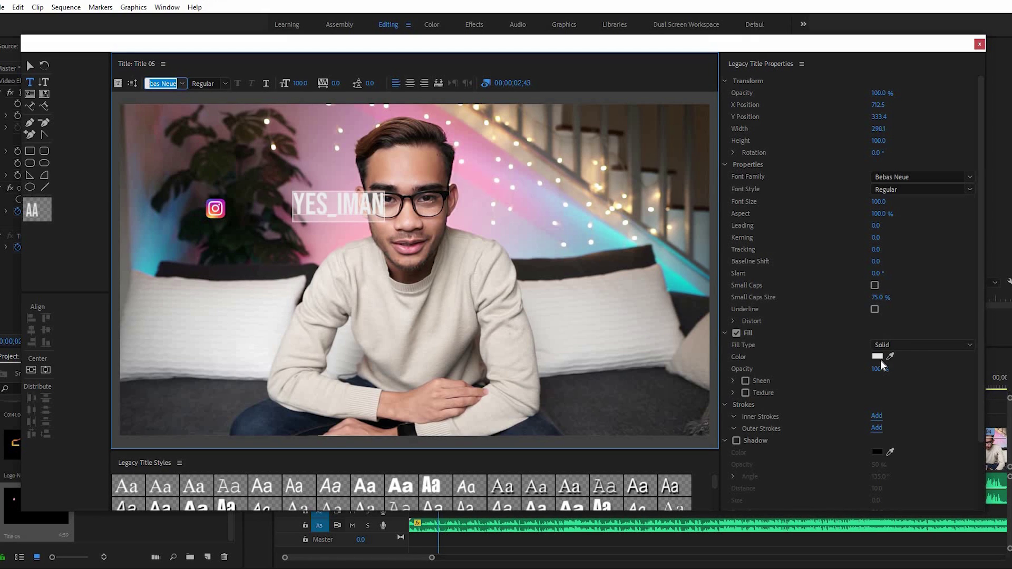
pyautogui.click(877, 357)
pyautogui.press('Escape')
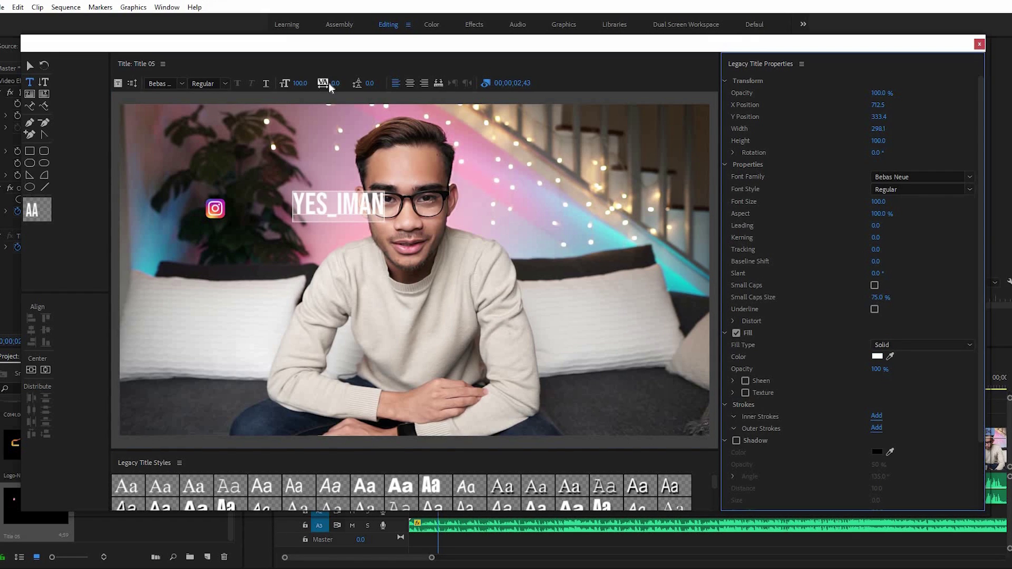
pyautogui.hotkey('alt', 'Right')
pyautogui.hotkey('alt', 'Right')
pyautogui.hotkey('alt', 'Right')
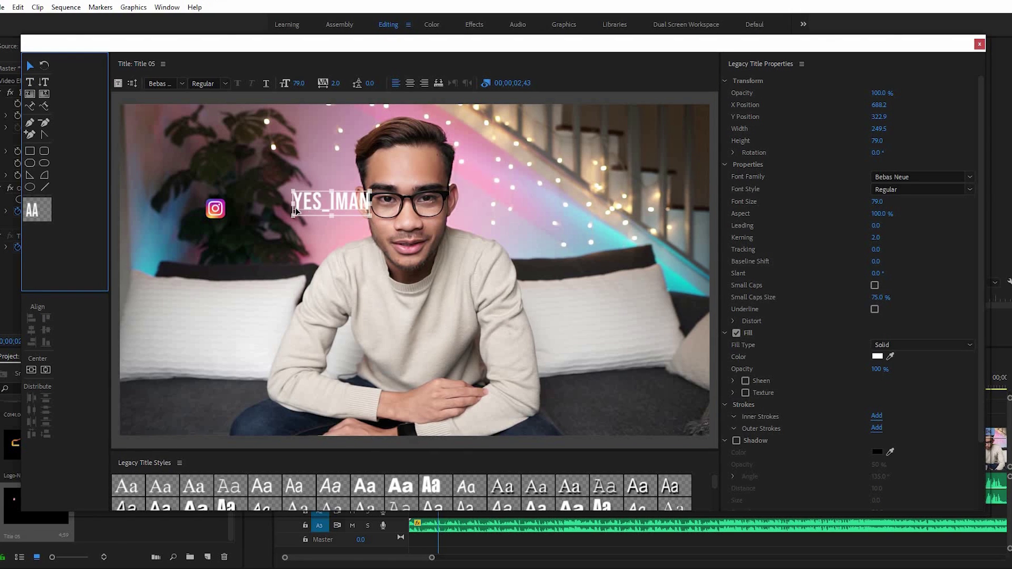
# Move YES_IMAN beside the Instagram logo and close the title editor
pyautogui.moveTo(295, 207); pyautogui.dragTo(229, 216)
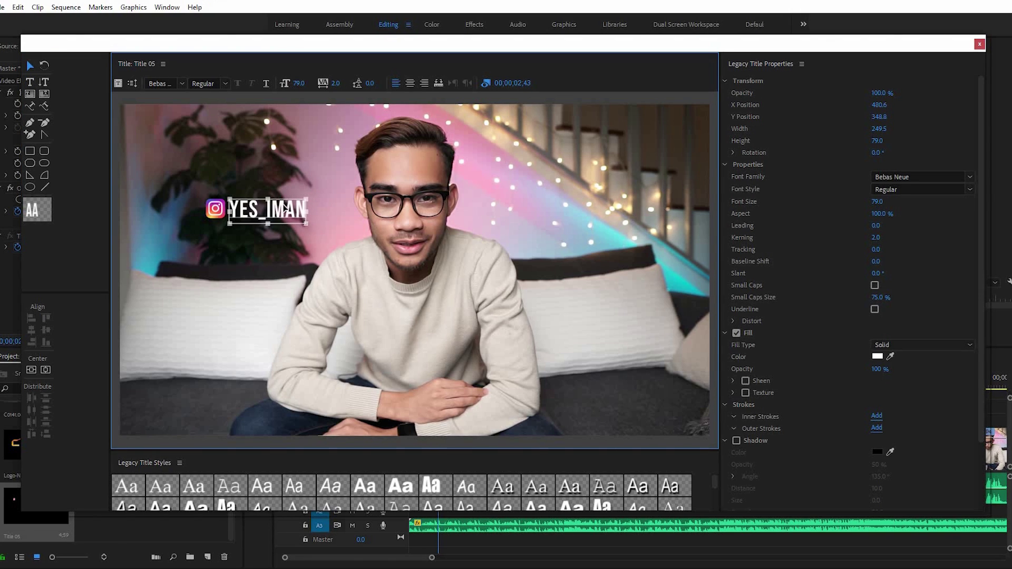
pyautogui.click(272, 181)
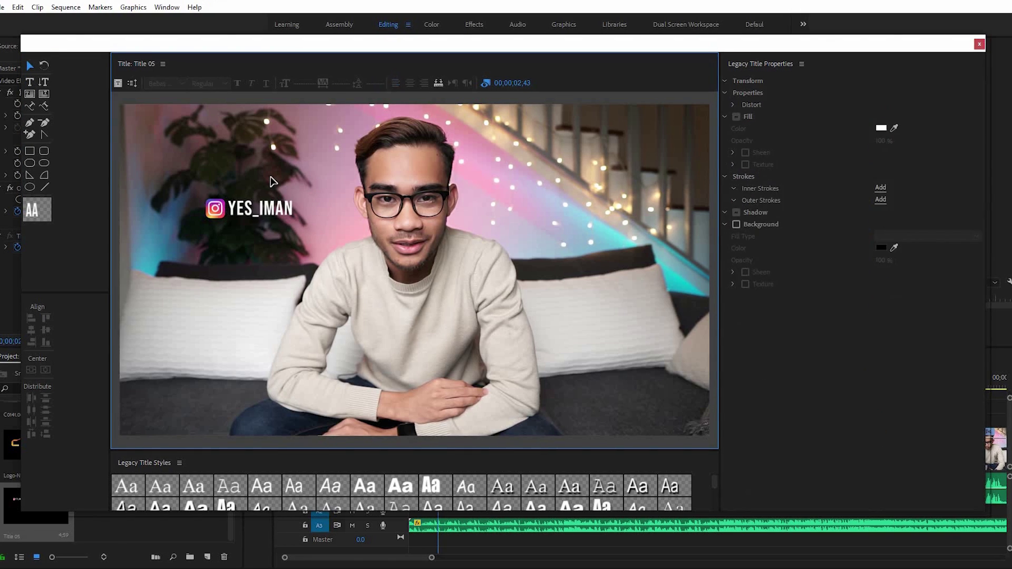
pyautogui.click(979, 46)
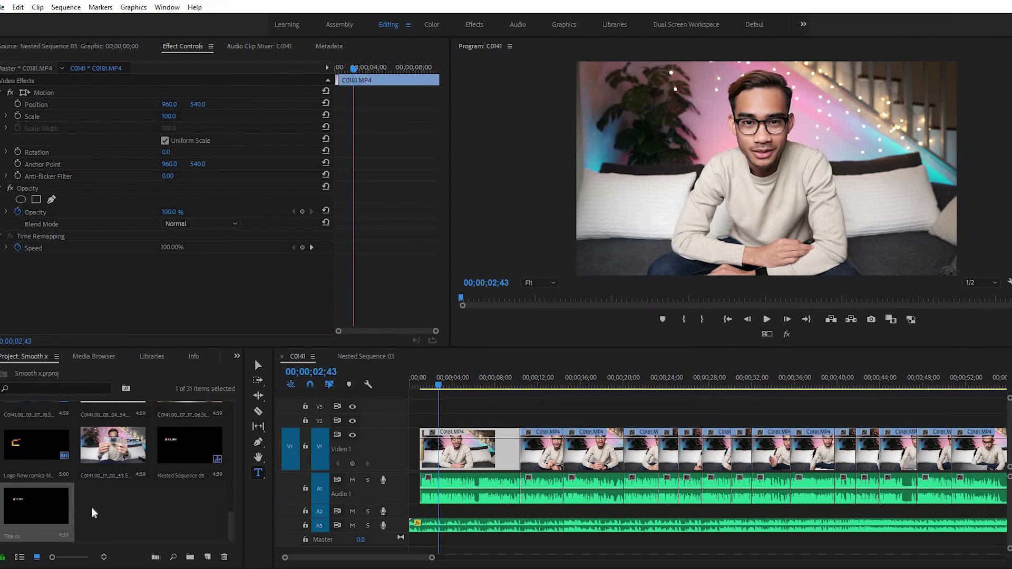
# Place Title 05 on V2 above the talking-head clip about four seconds in, then preview
pyautogui.moveTo(24, 519)
pyautogui.mouseDown()
pyautogui.moveTo(389, 403)
pyautogui.moveTo(440, 419)
pyautogui.mouseUp()
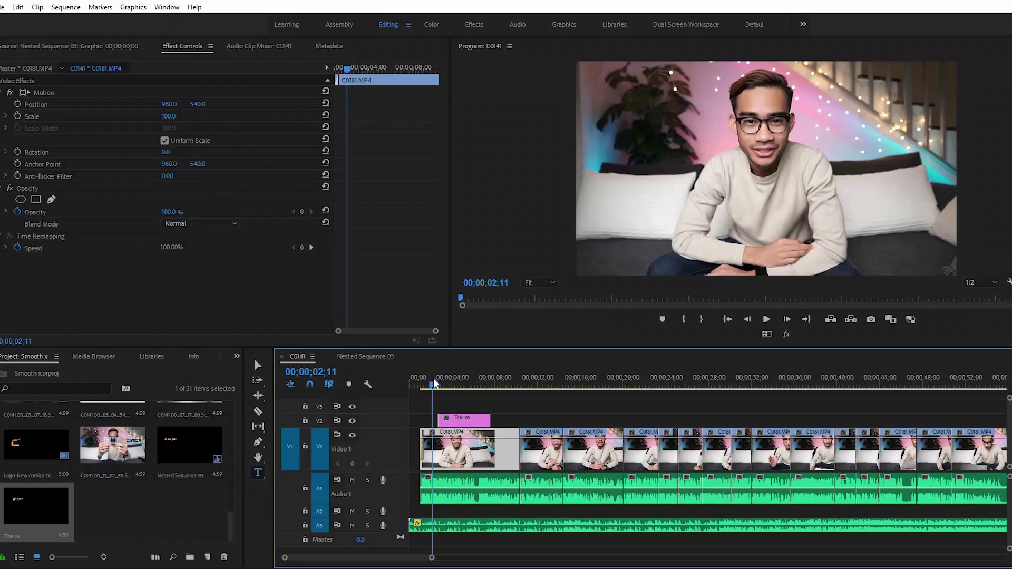
pyautogui.press('space')
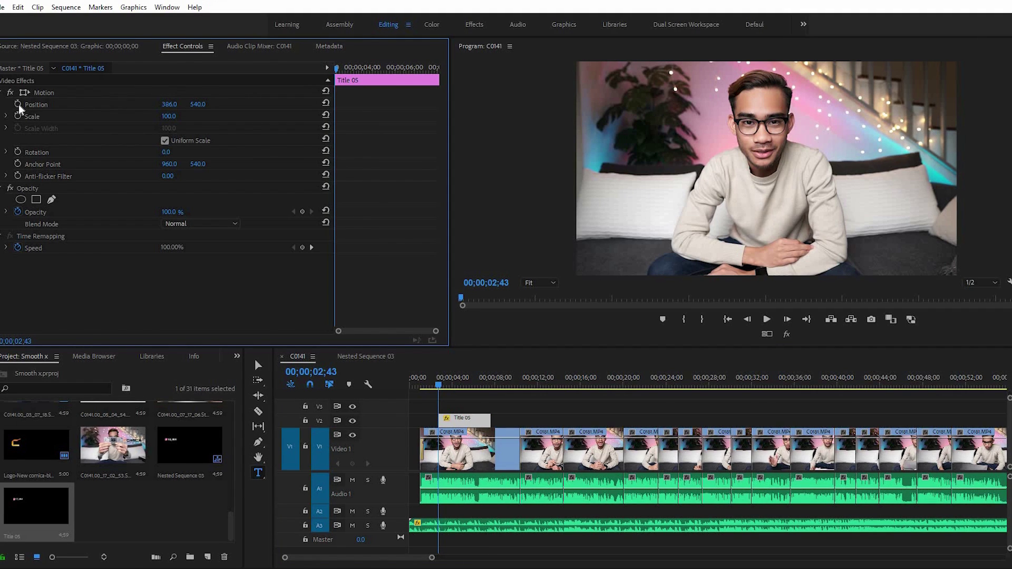
# Keyframe Position at the title's start so it slides in from the left, then play it back
pyautogui.click(18, 105)
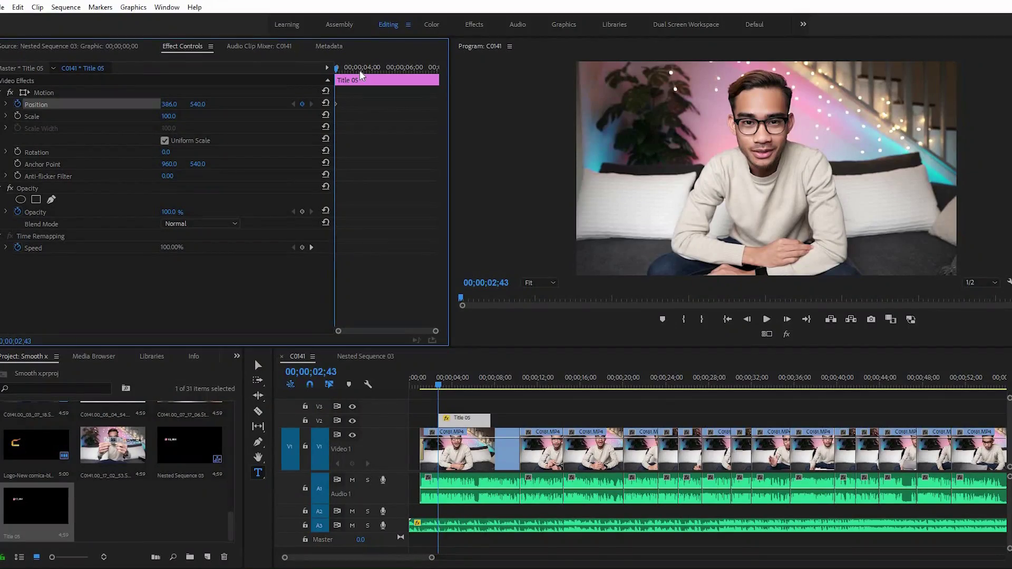
pyautogui.press('Right')
pyautogui.press('Right')
pyautogui.press('Right')
pyautogui.press('Right')
pyautogui.press('Right')
pyautogui.press('Right')
pyautogui.press('Right')
pyautogui.moveTo(169, 104); pyautogui.dragTo(216, 104)
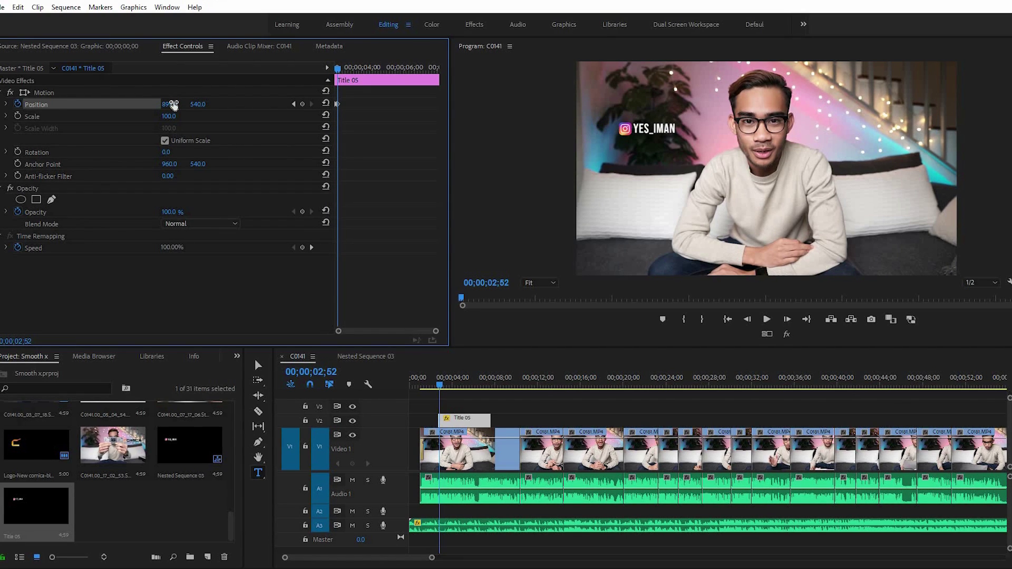
pyautogui.click(436, 378)
pyautogui.press('space')
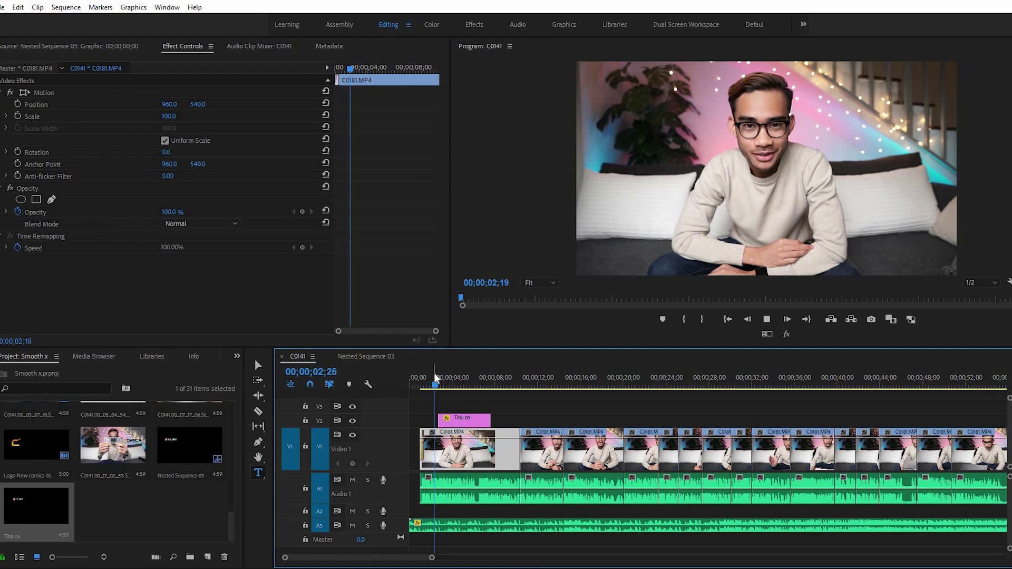
pyautogui.press('space')
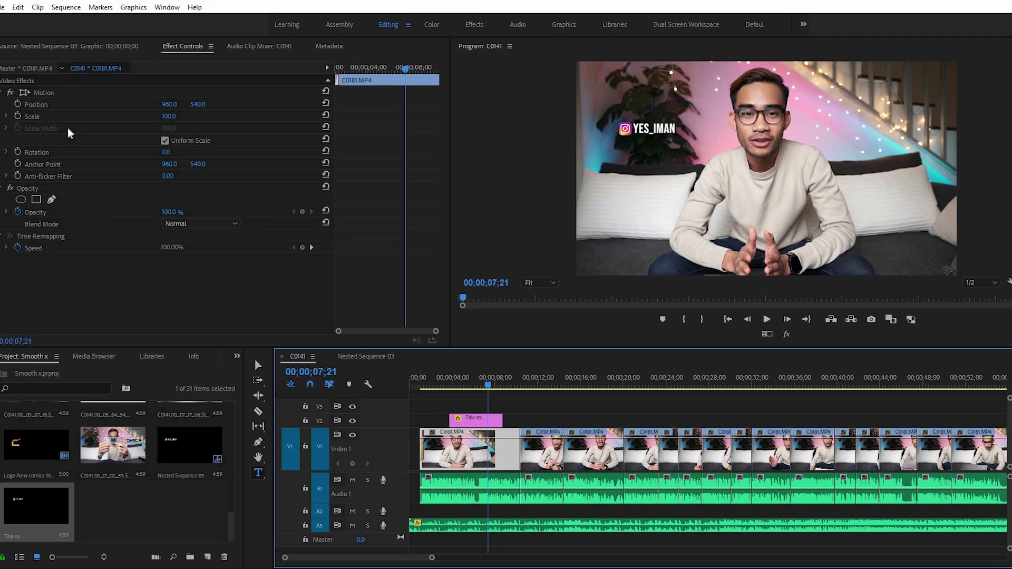
# Keyframe the slide-out at the clip's end, moving X from 895.0 at 07;21 to 492.0 by 07;27
pyautogui.click(477, 425)
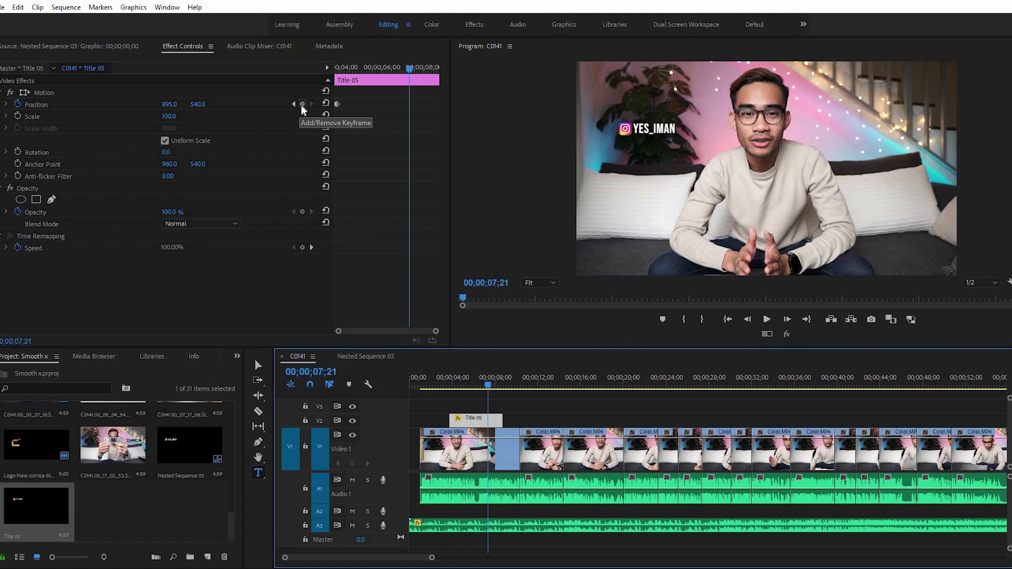
pyautogui.click(302, 104)
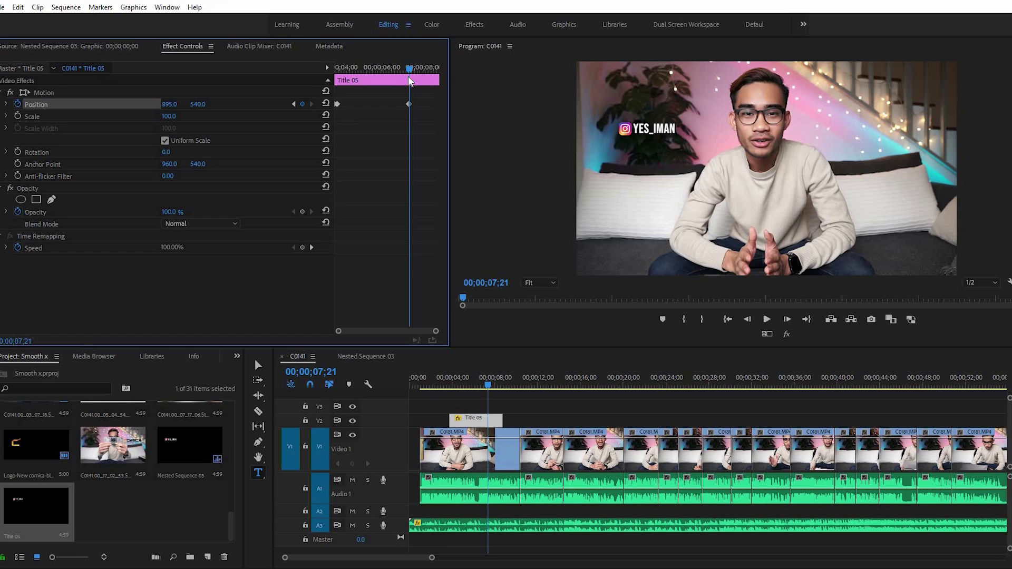
pyautogui.press('Right')
pyautogui.press('Right')
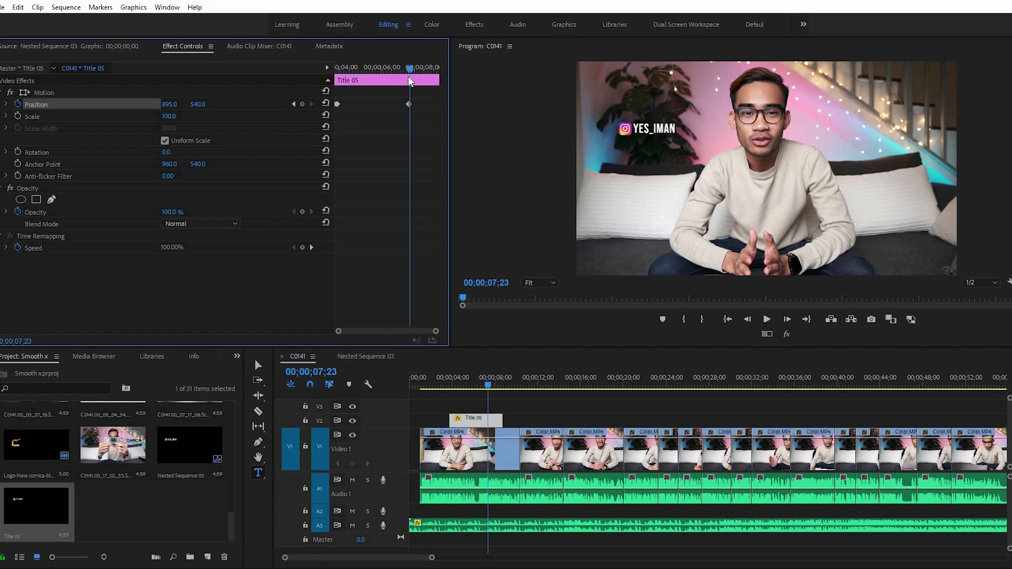
pyautogui.press('Right')
pyautogui.press('Right')
pyautogui.press('Right')
pyautogui.moveTo(169, 104); pyautogui.dragTo(93, 104)
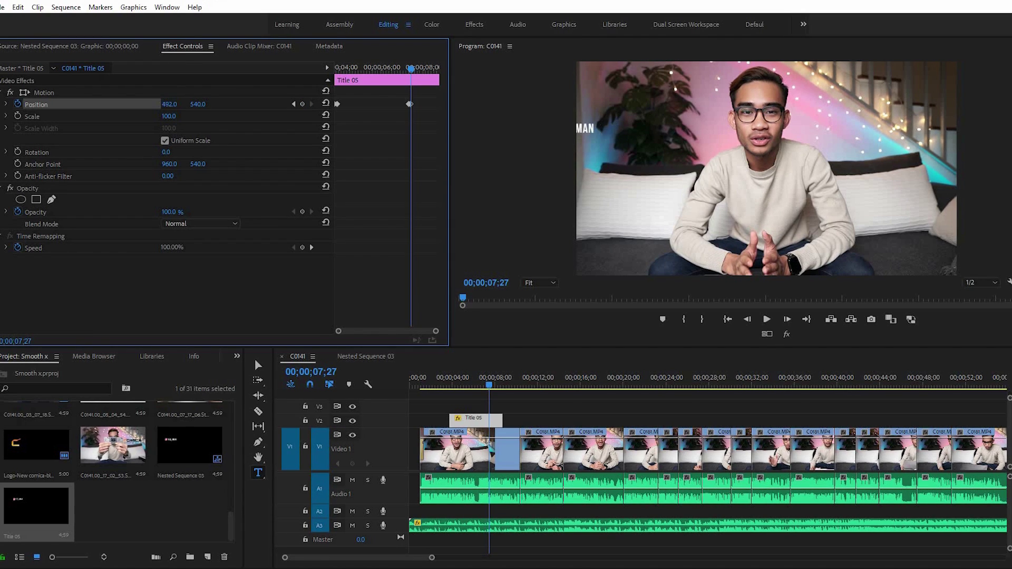
pyautogui.click(443, 378)
pyautogui.press('space')
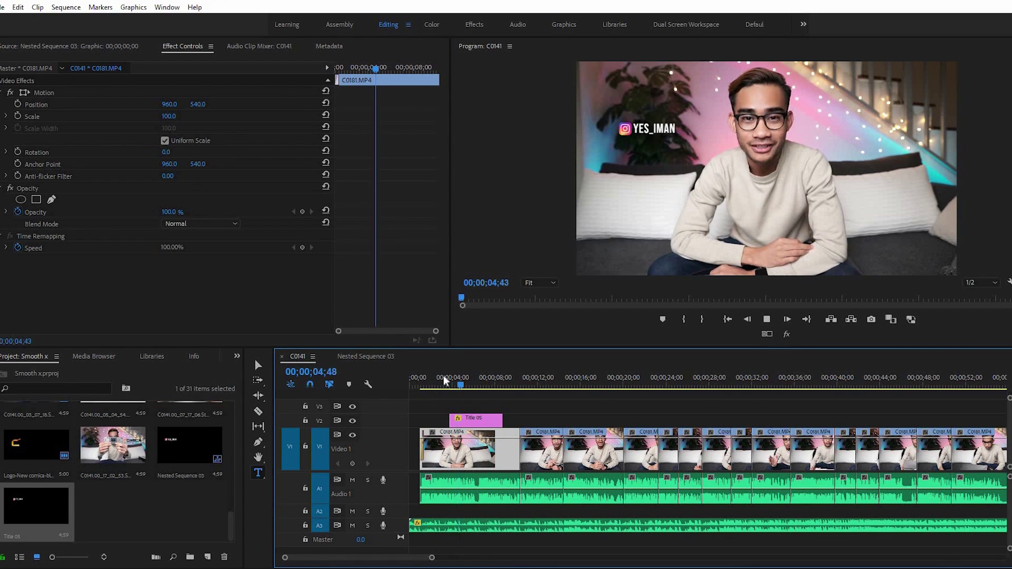